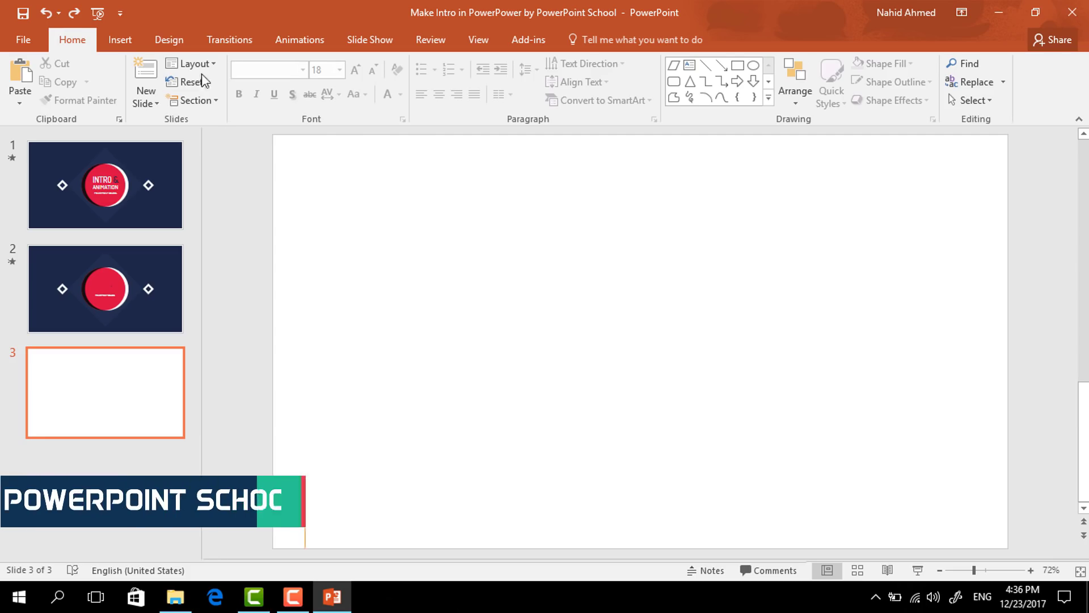
# - Fill slide 3's background with solid dark navy from the recent colours
pyautogui.click(174, 41)
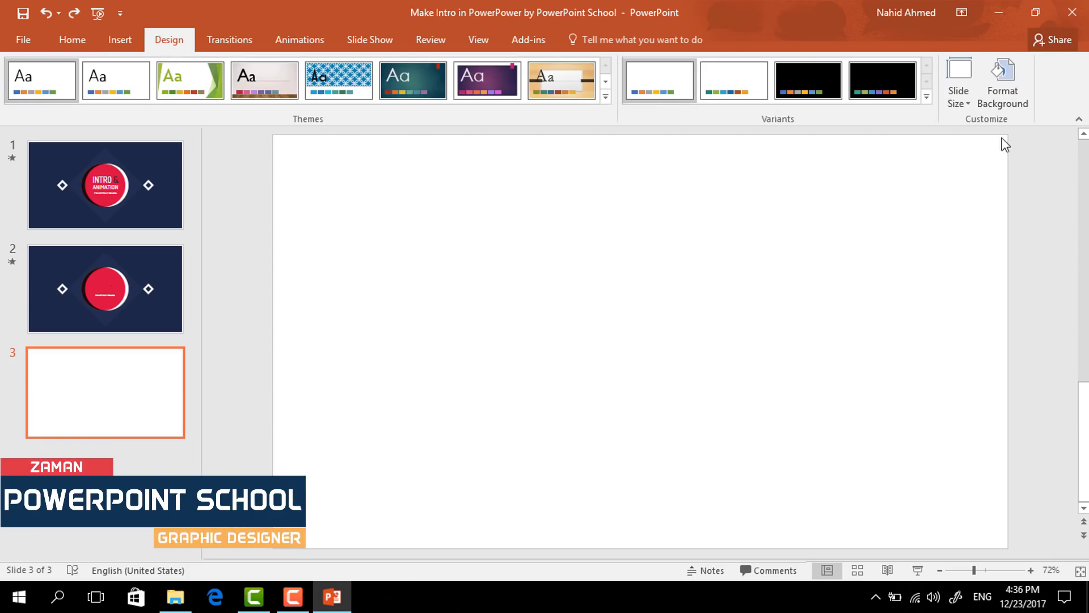
pyautogui.click(1005, 105)
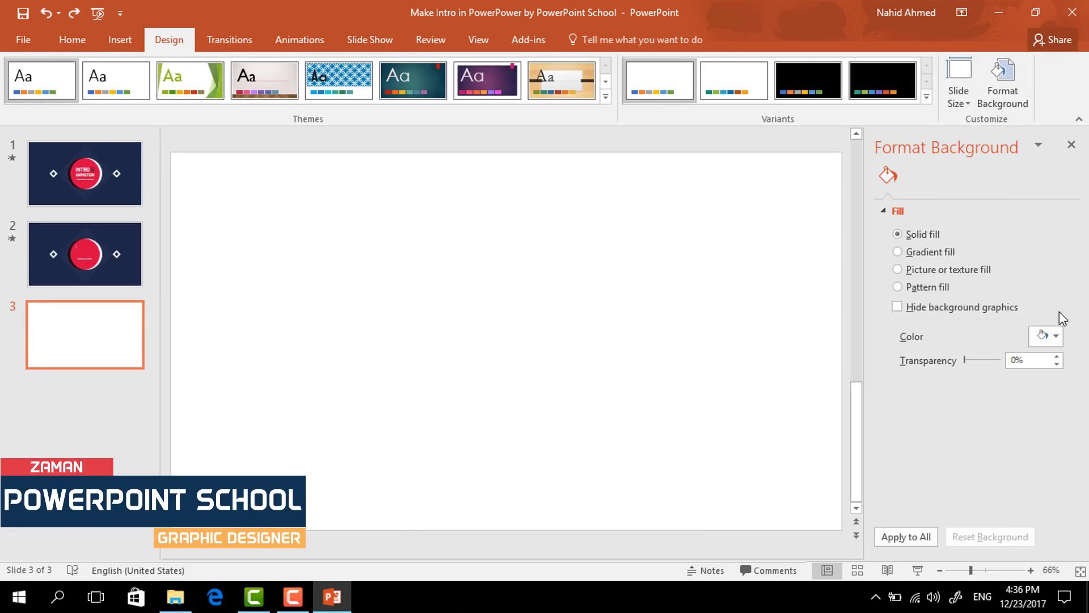
pyautogui.click(1057, 336)
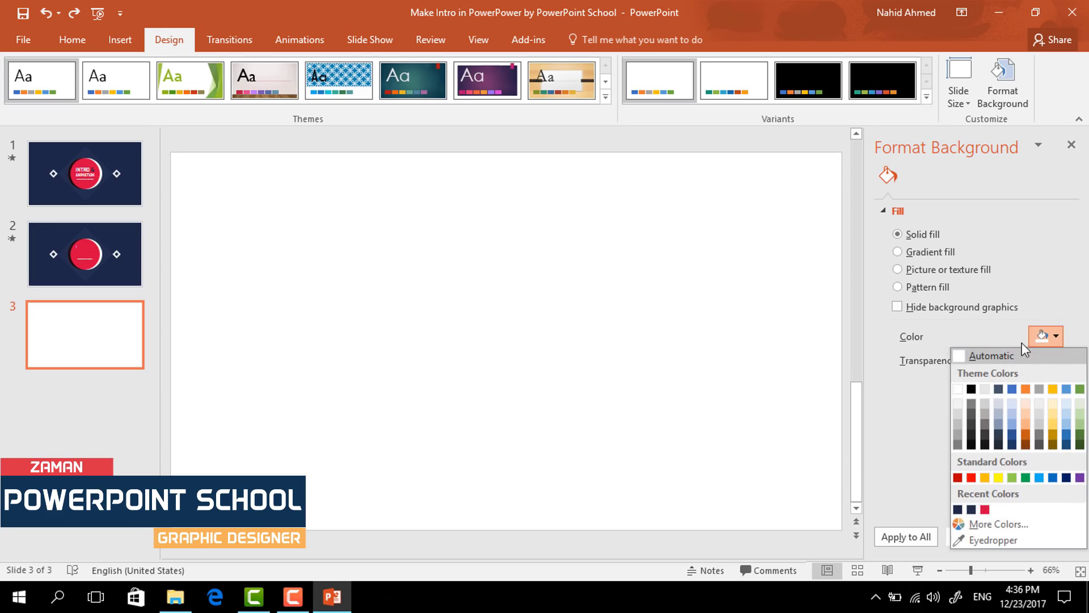
pyautogui.click(958, 509)
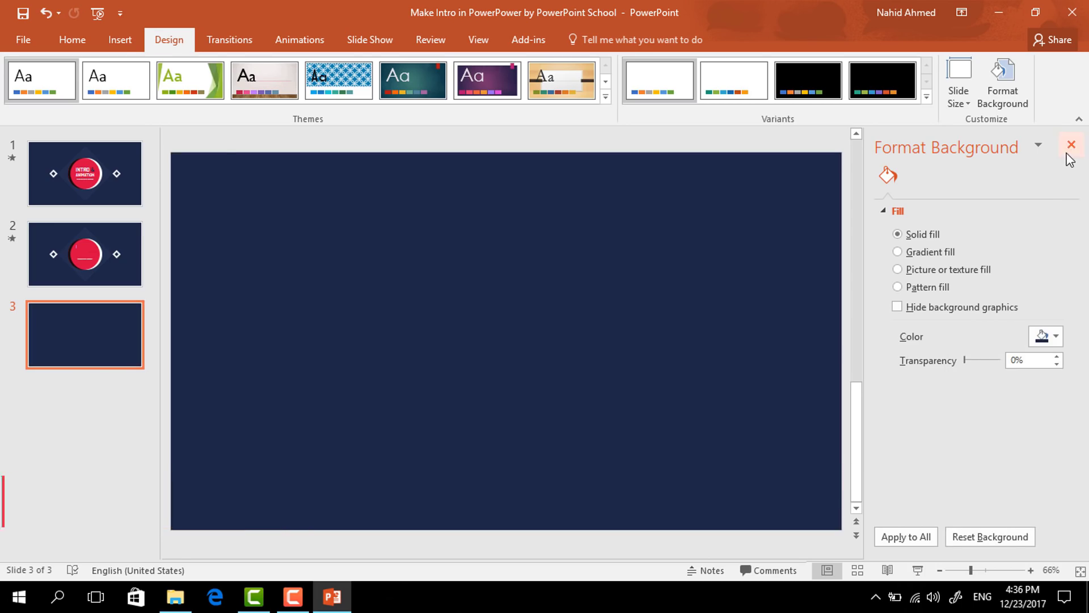
pyautogui.click(1070, 146)
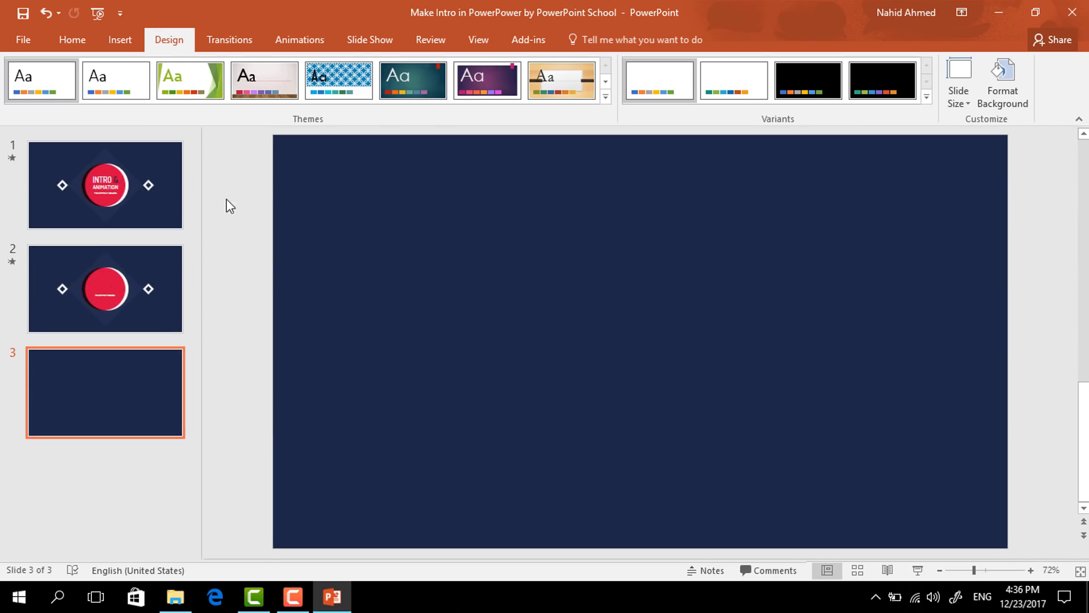
pyautogui.click(73, 40)
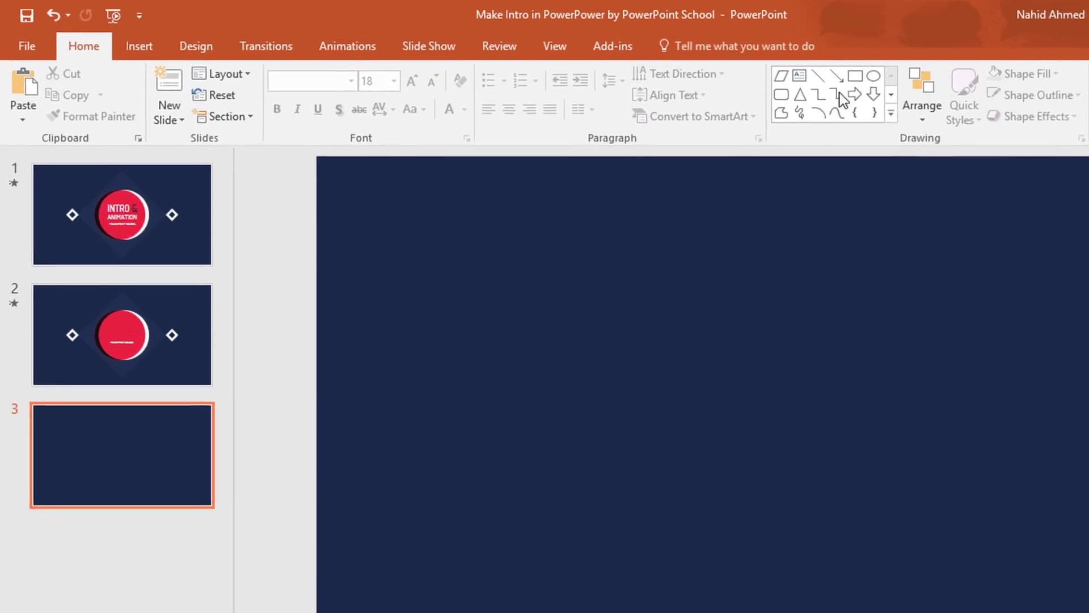
# - Draw a square in the slide's centre and rotate it 45° into a diamond
pyautogui.click(737, 65)
pyautogui.moveTo(769, 410); pyautogui.dragTo(923, 559)
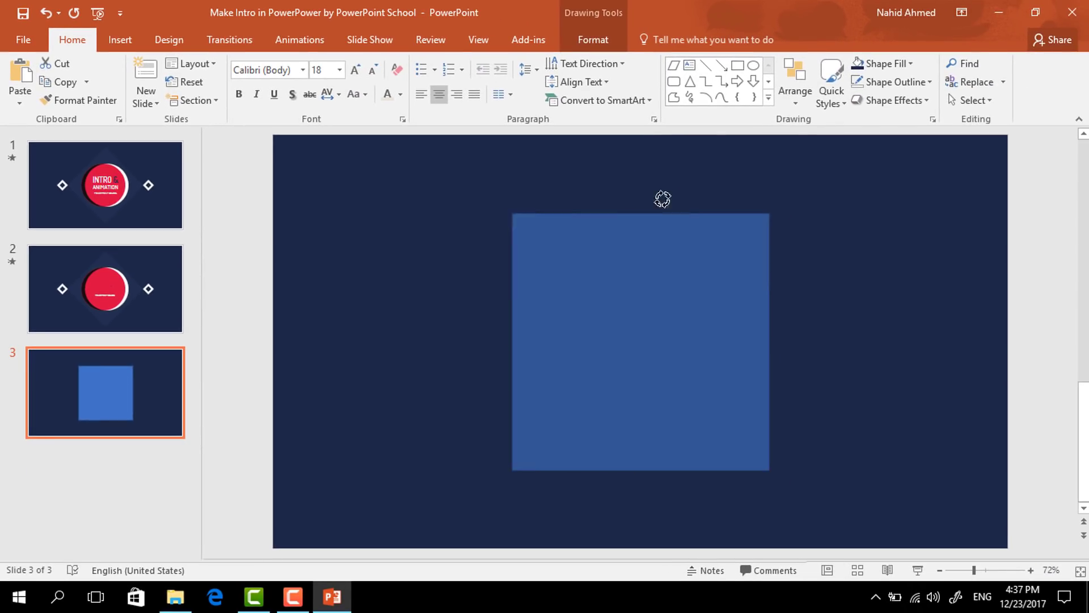
pyautogui.moveTo(662, 198); pyautogui.dragTo(736, 251)
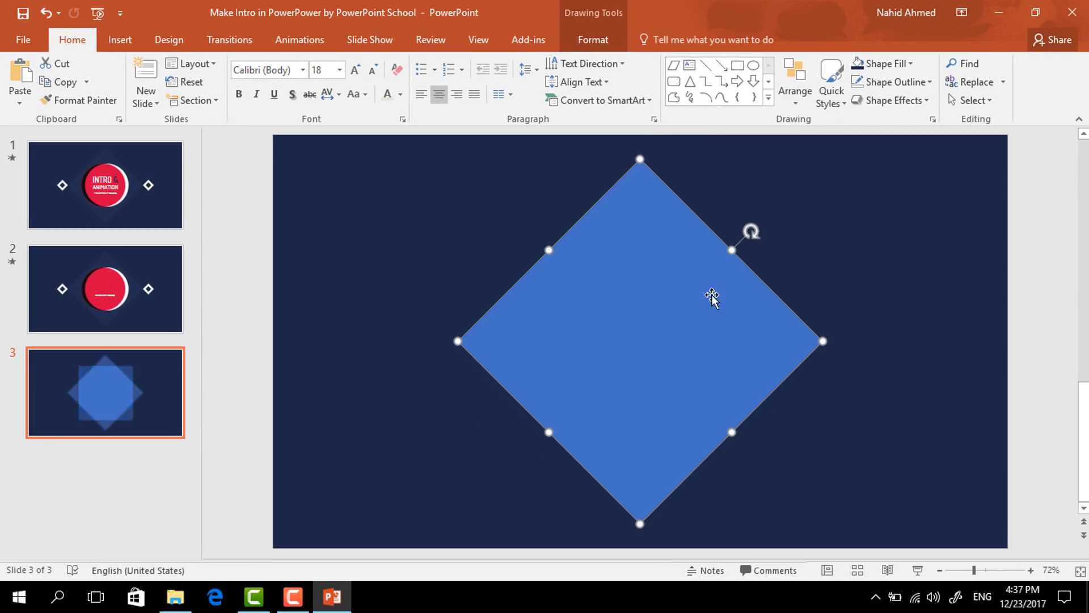
# - Fill the diamond with Indigo and remove its outline
pyautogui.click(592, 41)
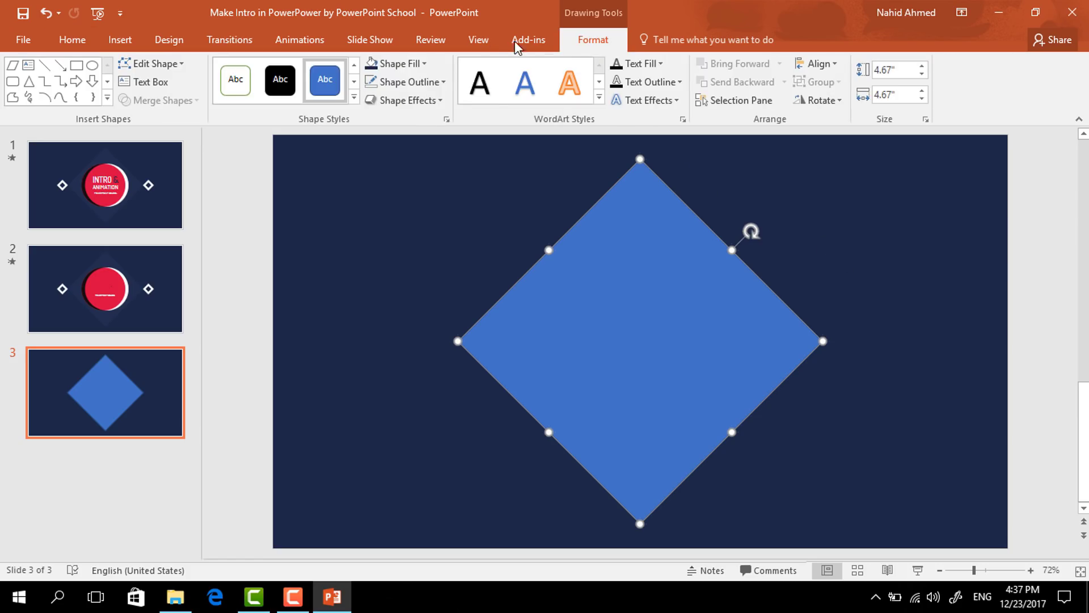
pyautogui.click(397, 61)
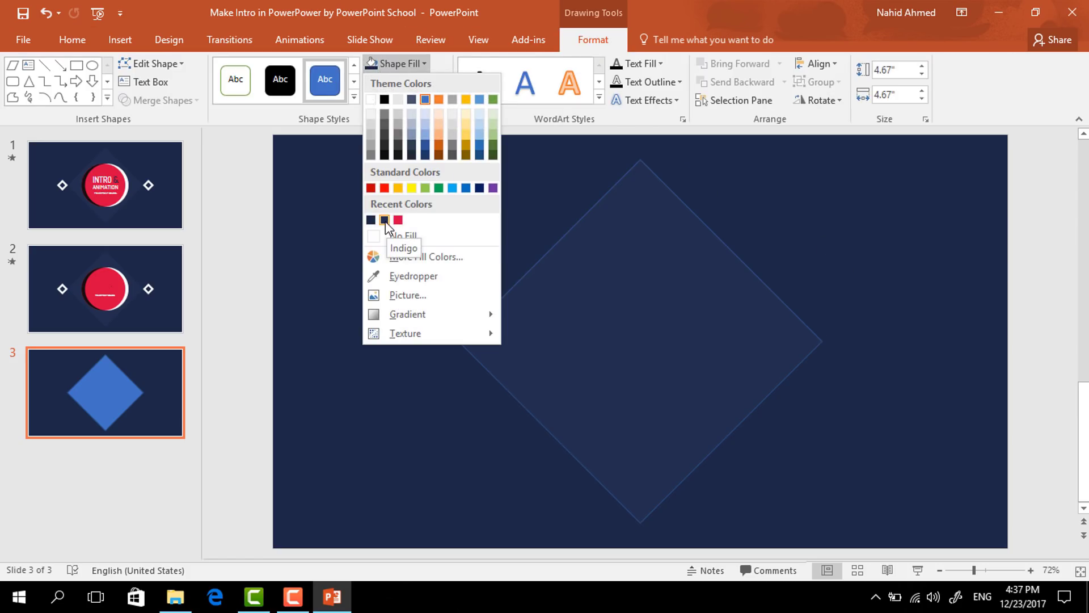
pyautogui.click(385, 221)
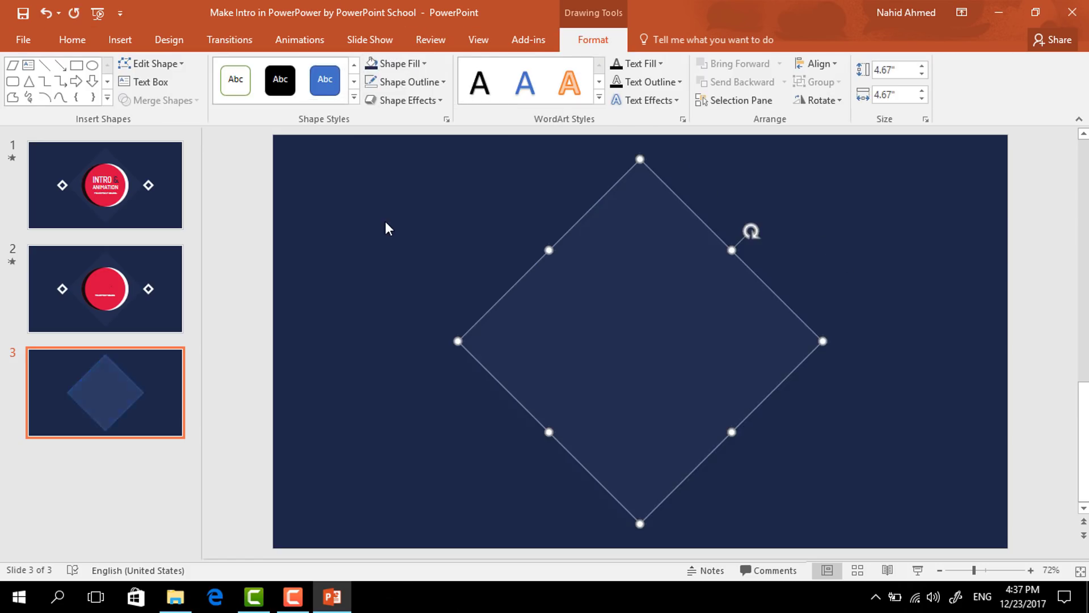
pyautogui.click(429, 84)
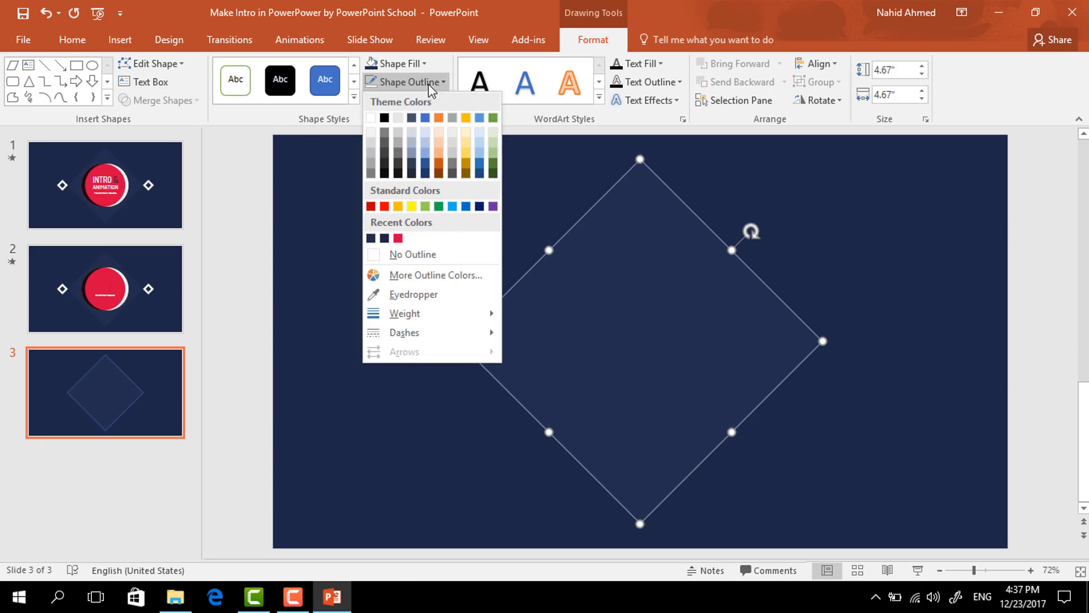
pyautogui.click(389, 253)
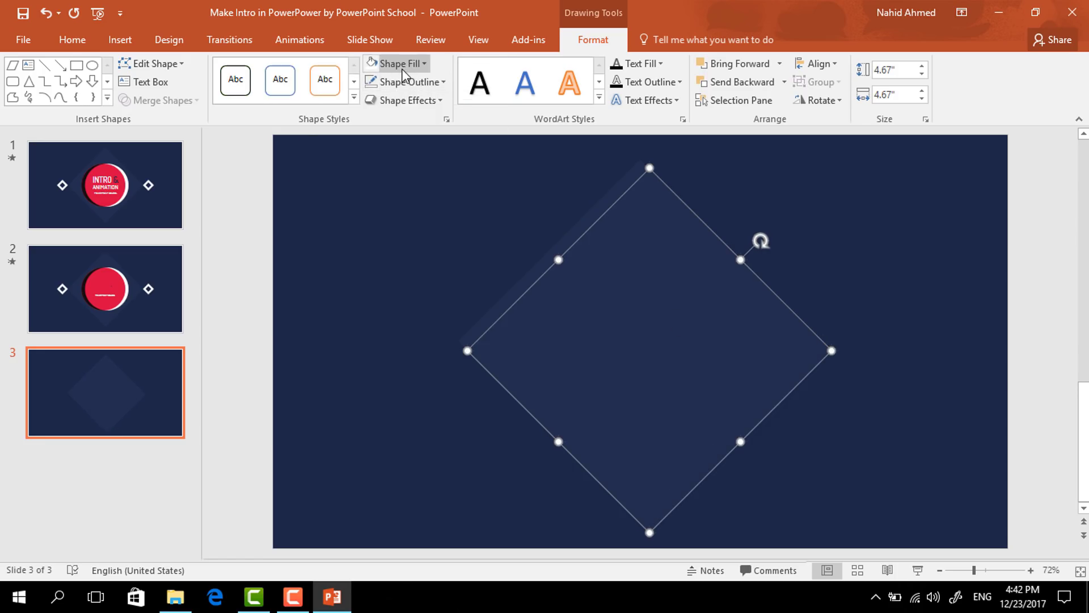
pyautogui.click(374, 67)
# - Make a small white 0.84-inch diamond copy and move it to the slide's right side
pyautogui.click(371, 99)
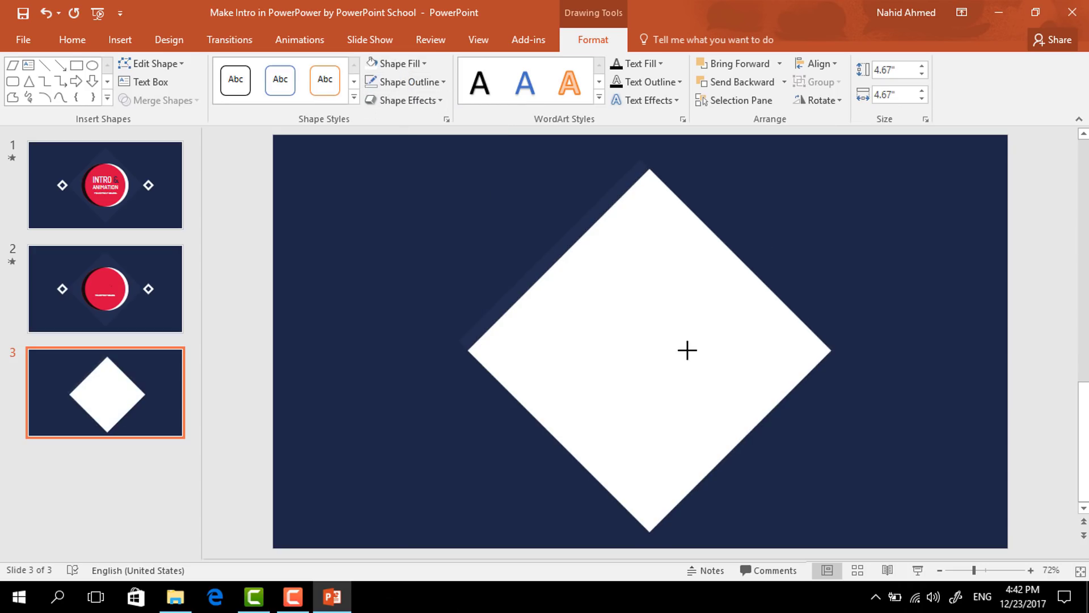
pyautogui.hotkey('ctrl', 'z')
pyautogui.moveTo(652, 358); pyautogui.dragTo(424, 349)
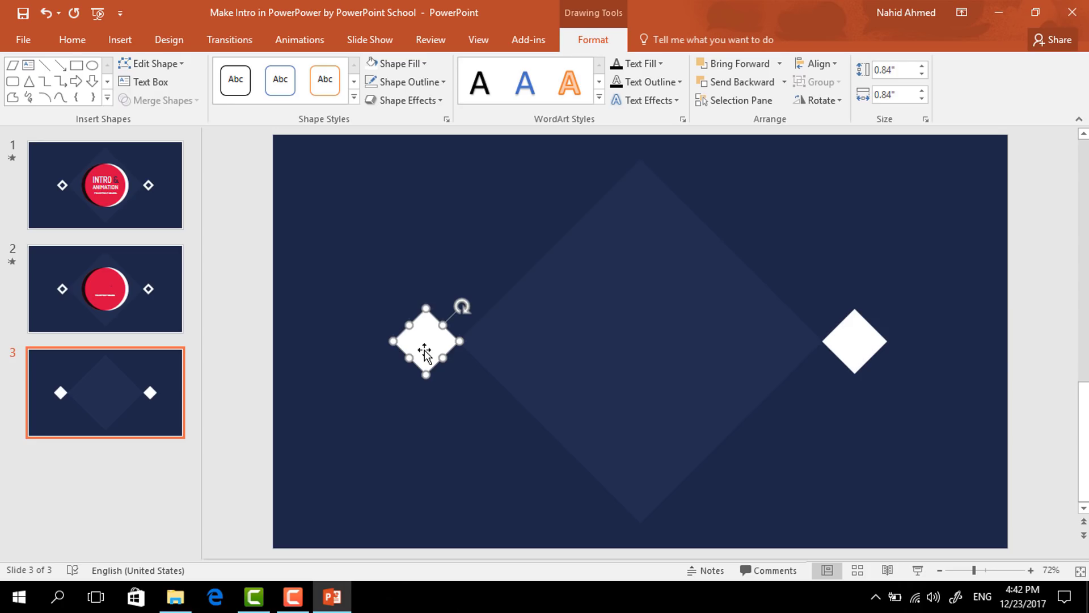
# - Centre a smaller dark navy diamond copy on the white one, leaving a hollow outline
pyautogui.hotkey('ctrl', 'd')
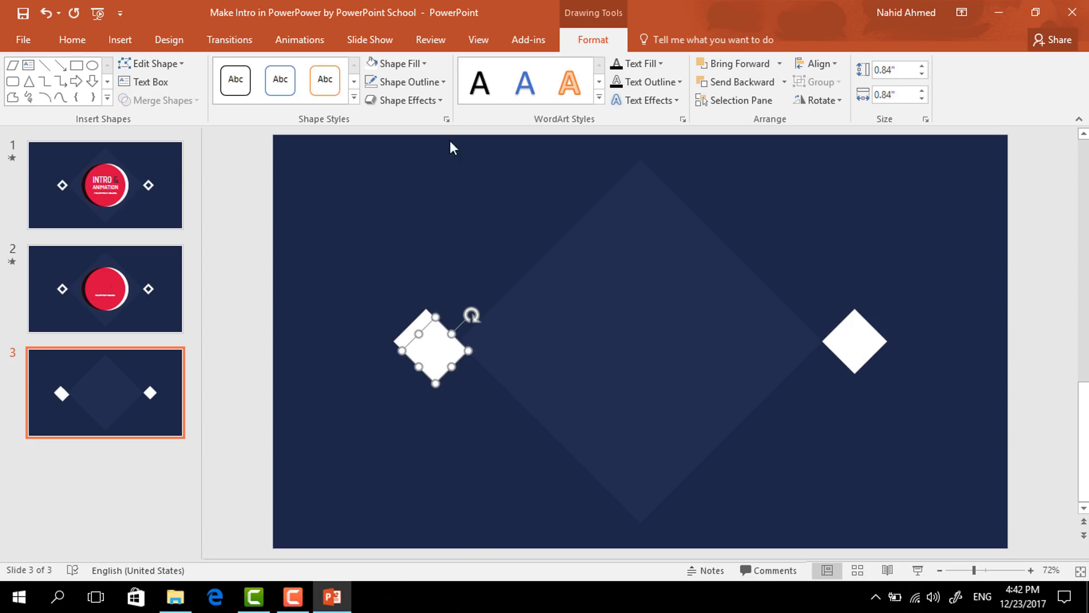
pyautogui.click(391, 64)
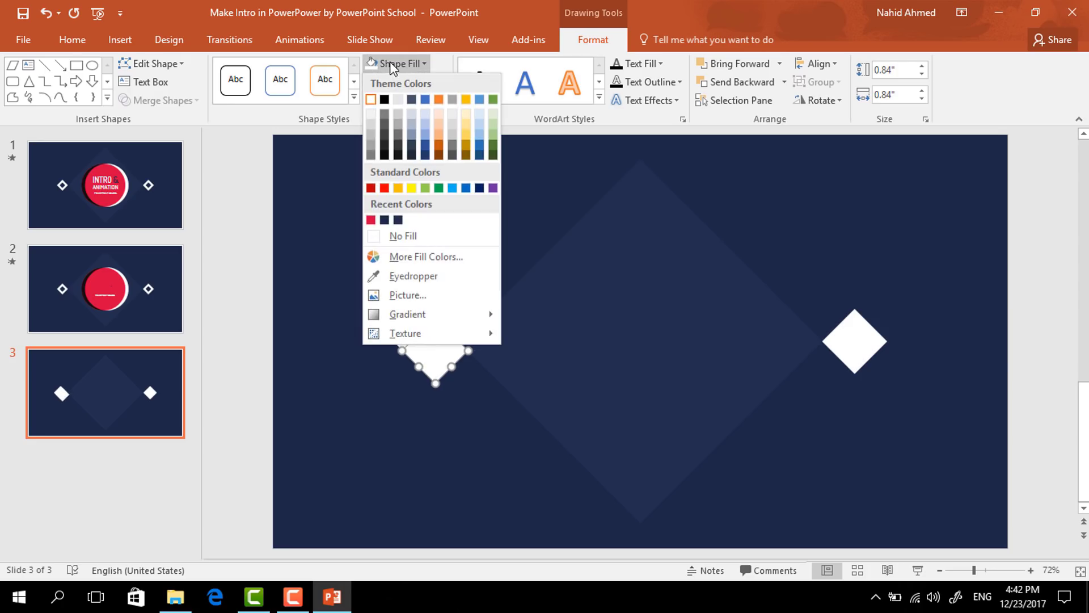
pyautogui.click(386, 220)
pyautogui.moveTo(468, 354); pyautogui.dragTo(560, 355)
pyautogui.moveTo(768, 352); pyautogui.dragTo(857, 342)
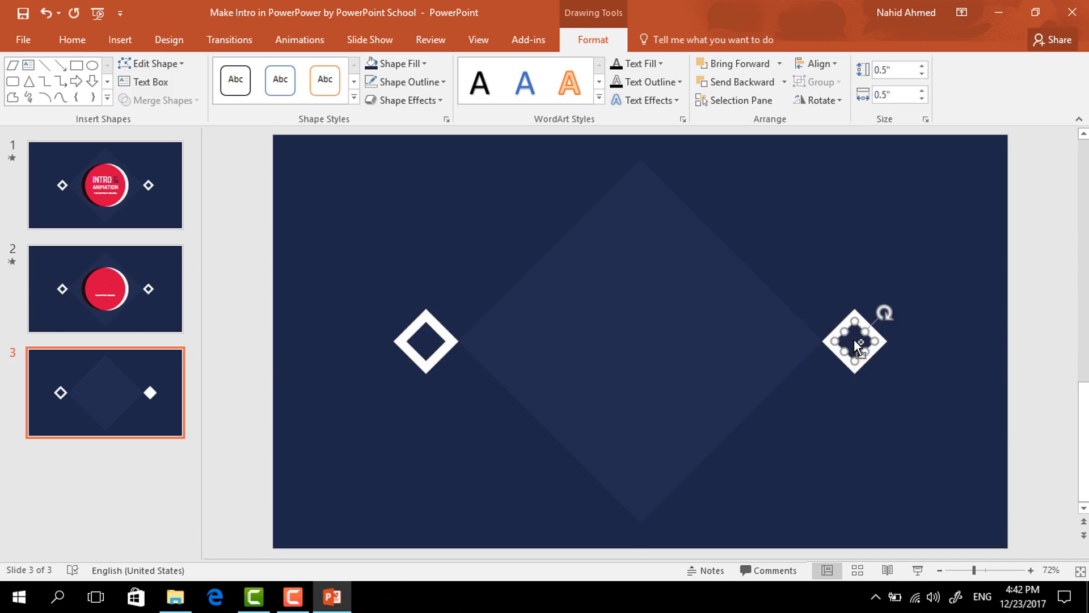
pyautogui.click(897, 424)
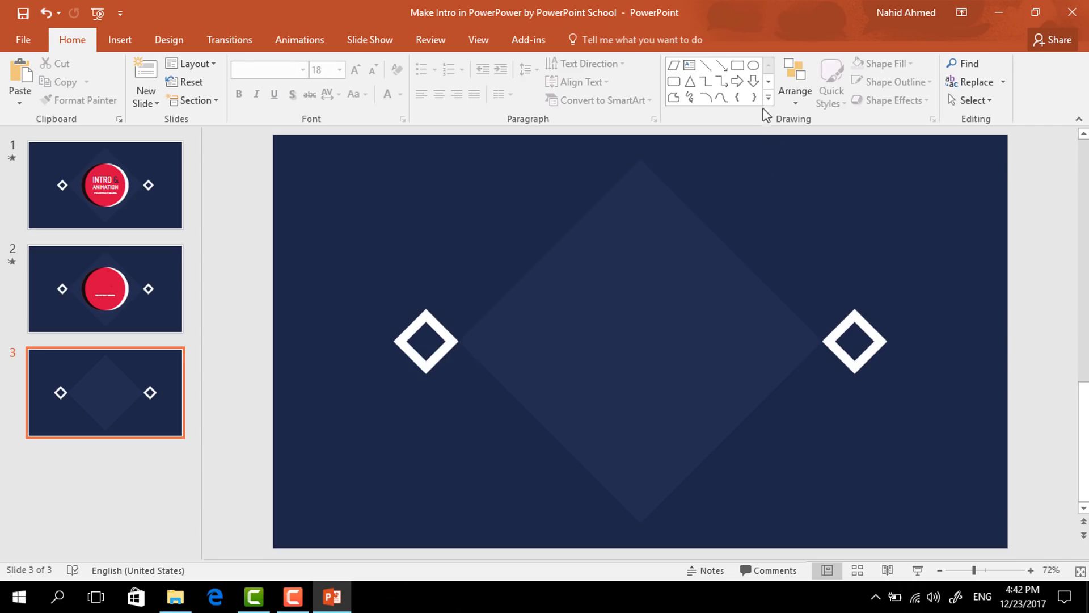
pyautogui.click(753, 65)
# - Draw a circle at the slide centre, fill it white and remove its outline
pyautogui.moveTo(630, 334); pyautogui.dragTo(729, 416)
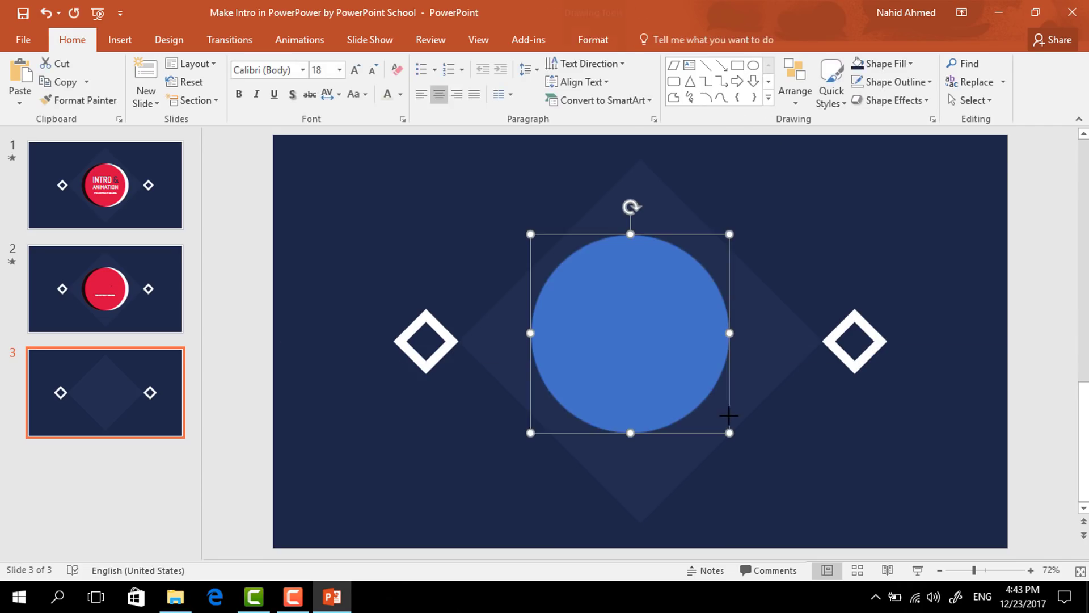
pyautogui.click(605, 42)
pyautogui.click(400, 63)
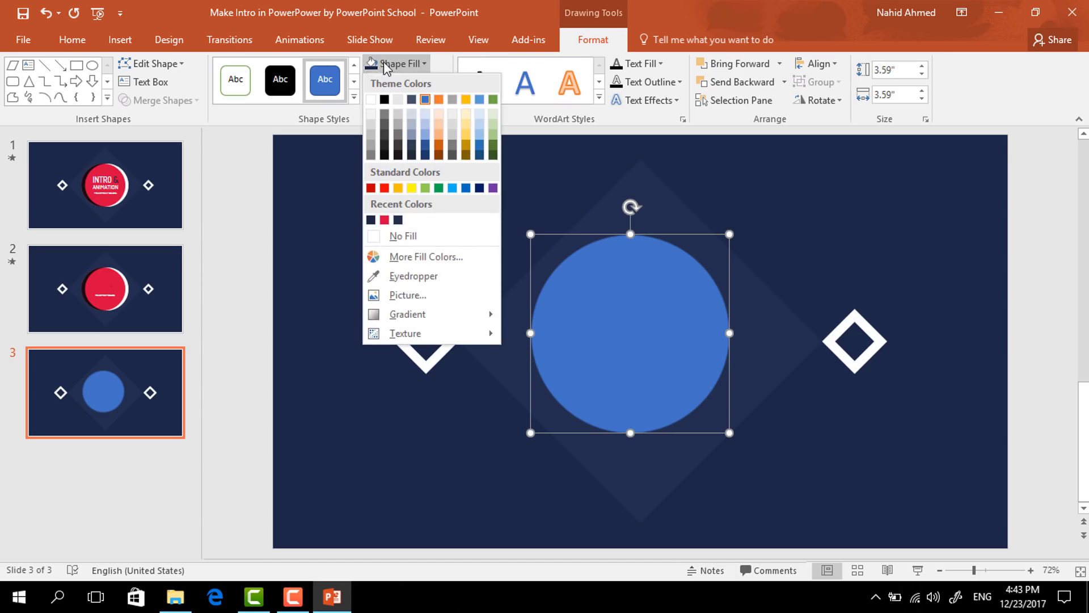
pyautogui.click(370, 101)
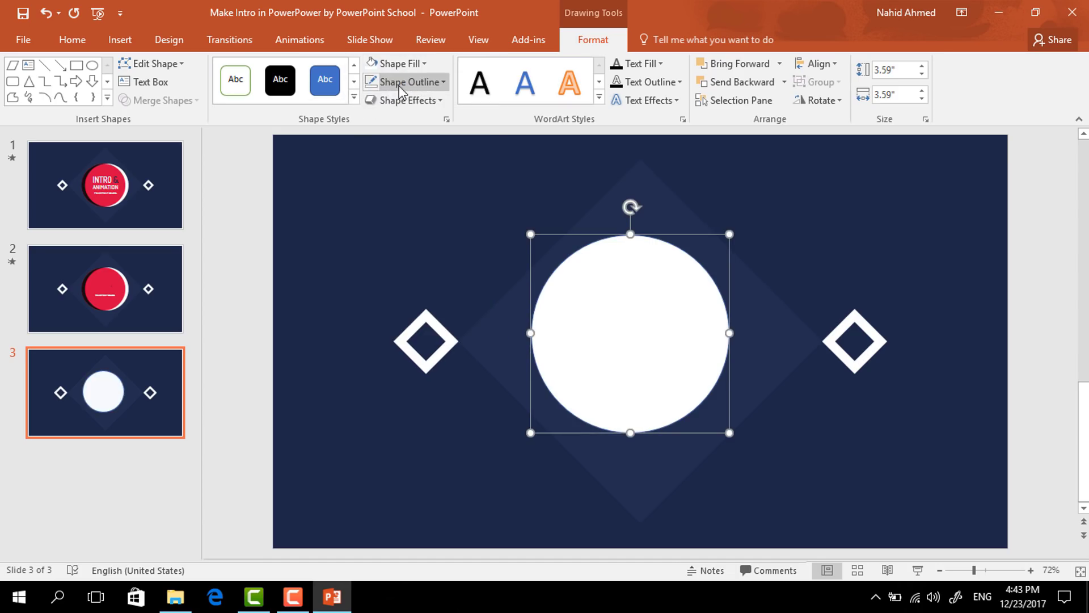
pyautogui.click(401, 82)
pyautogui.click(402, 254)
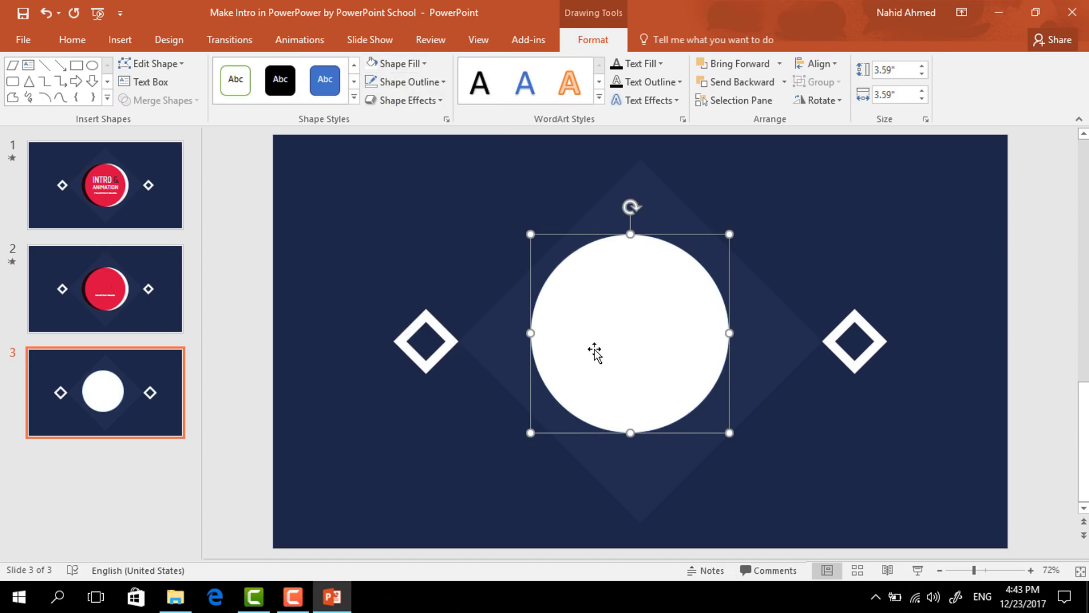
# - Offset a red circle copy over the white circle and move a copy of the pair down-right
pyautogui.click(397, 64)
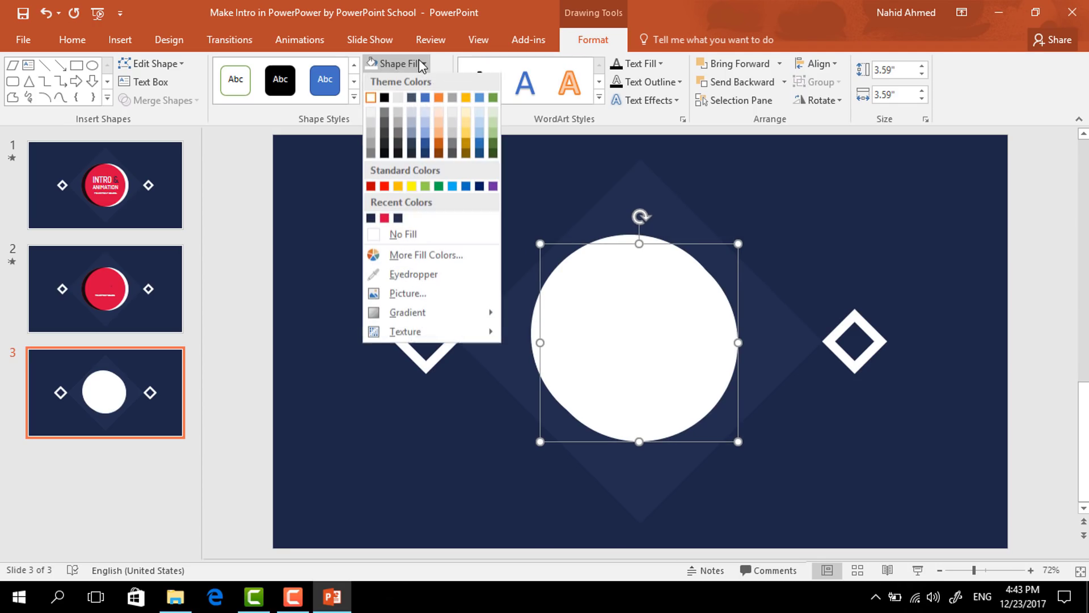
pyautogui.click(385, 219)
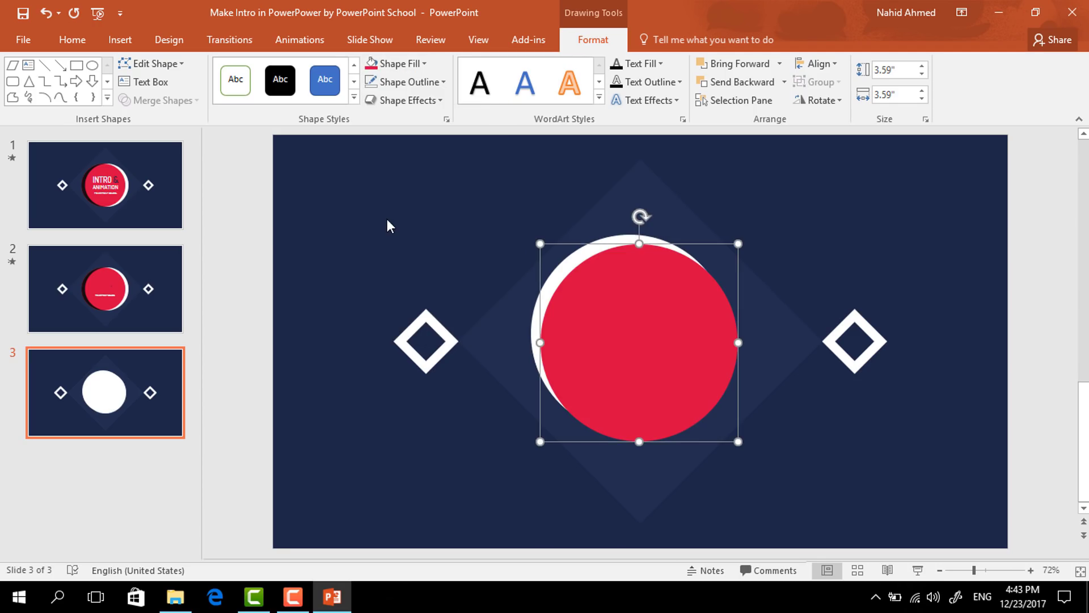
pyautogui.moveTo(605, 344); pyautogui.dragTo(582, 336)
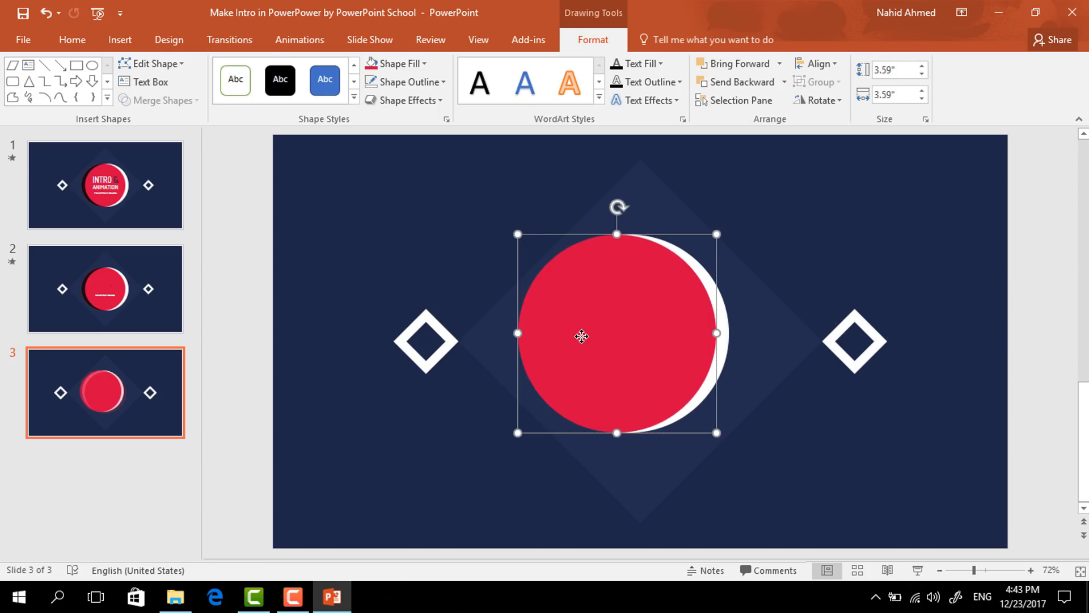
pyautogui.keyDown('shift'); pyautogui.click(726, 344); pyautogui.keyUp('shift')
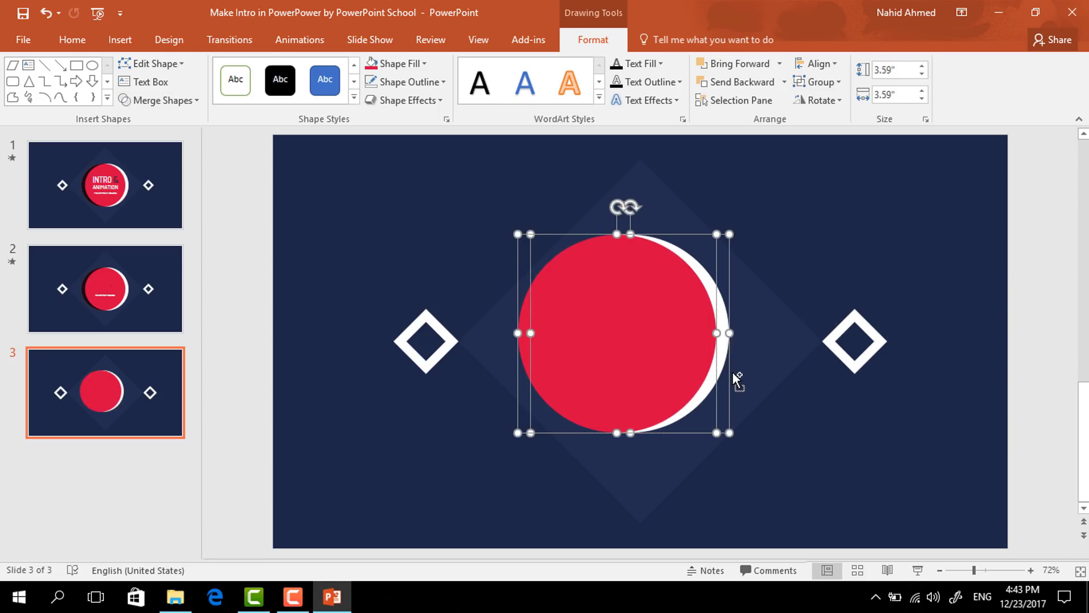
pyautogui.hotkey('ctrl', 'z')
pyautogui.moveTo(656, 342); pyautogui.dragTo(858, 418)
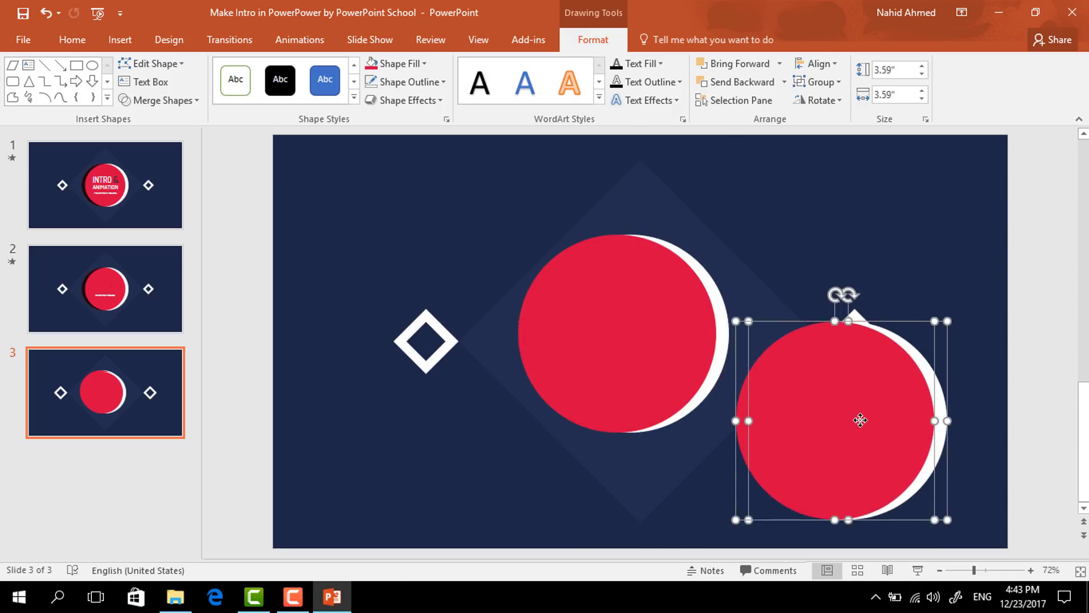
# - Fragment the overlapping circles, delete the extra pieces, and move the crescent behind the red circle's left edge
pyautogui.click(193, 111)
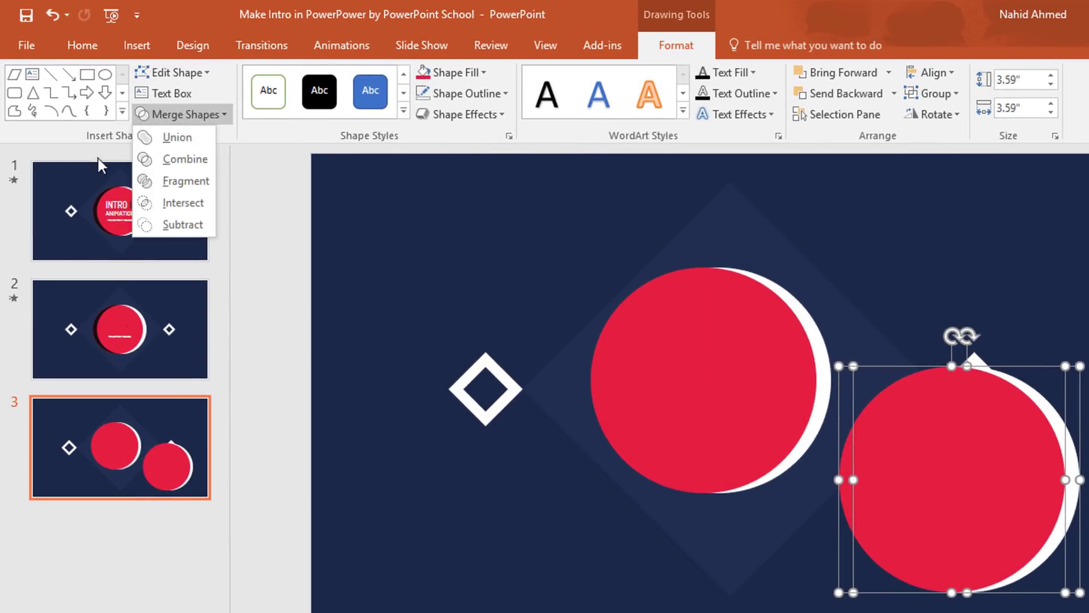
pyautogui.click(197, 180)
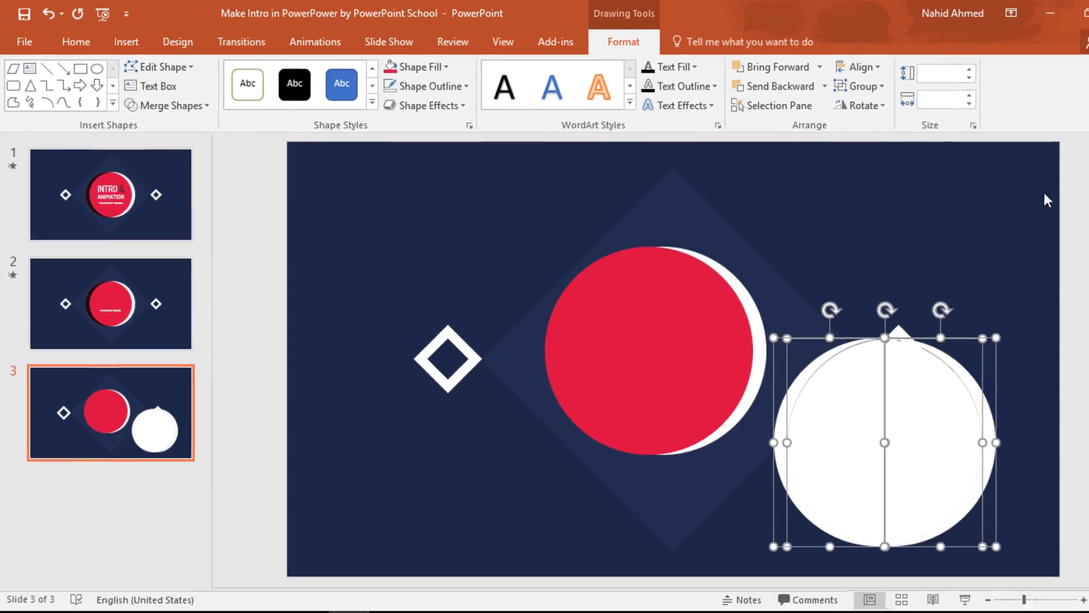
pyautogui.click(1084, 240)
pyautogui.click(795, 390)
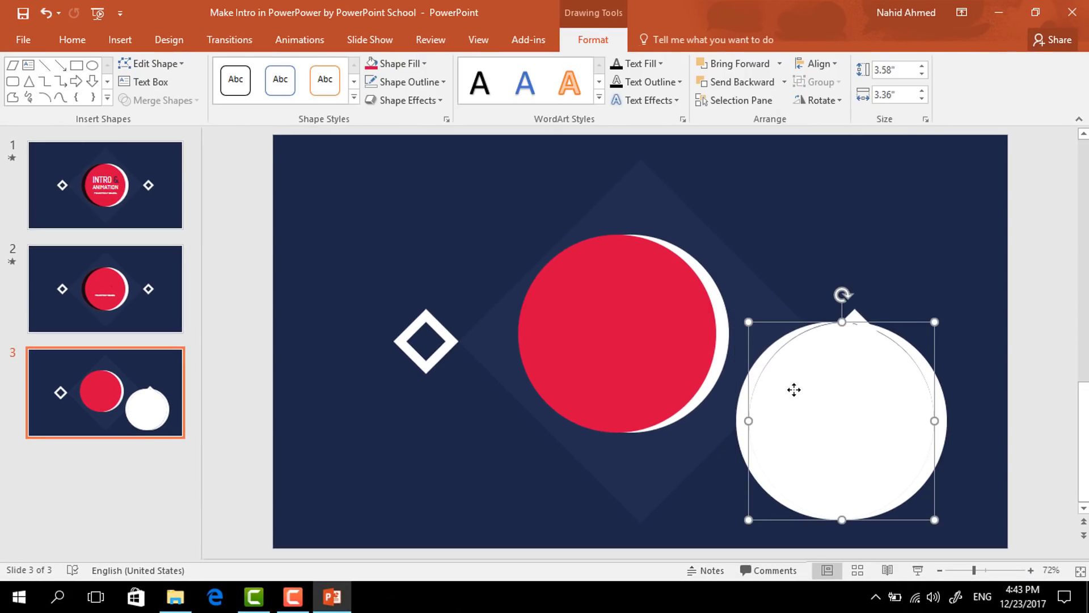
pyautogui.press('Delete')
pyautogui.click(927, 377)
pyautogui.press('Delete')
pyautogui.moveTo(744, 434); pyautogui.dragTo(525, 342)
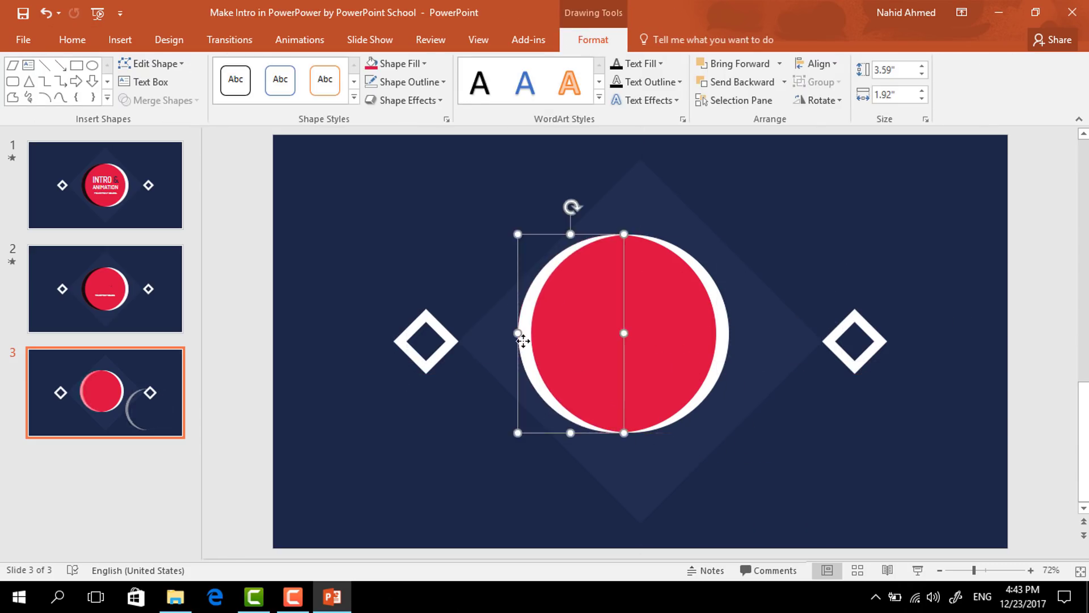
# - Fill the crescent near-black, group it with the red circle, and draw a text box on it
pyautogui.click(401, 64)
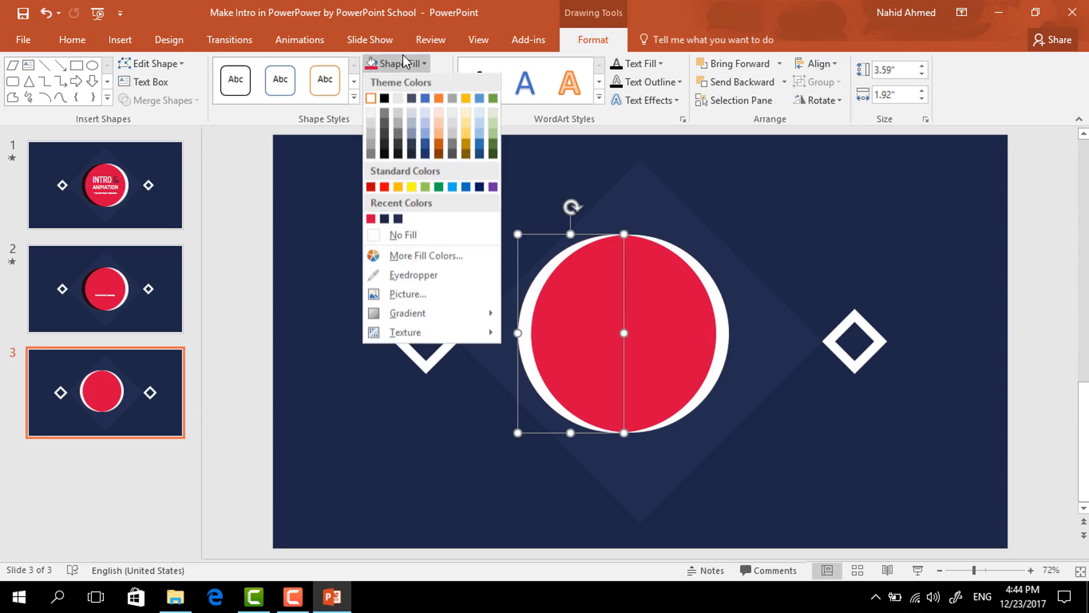
pyautogui.click(385, 155)
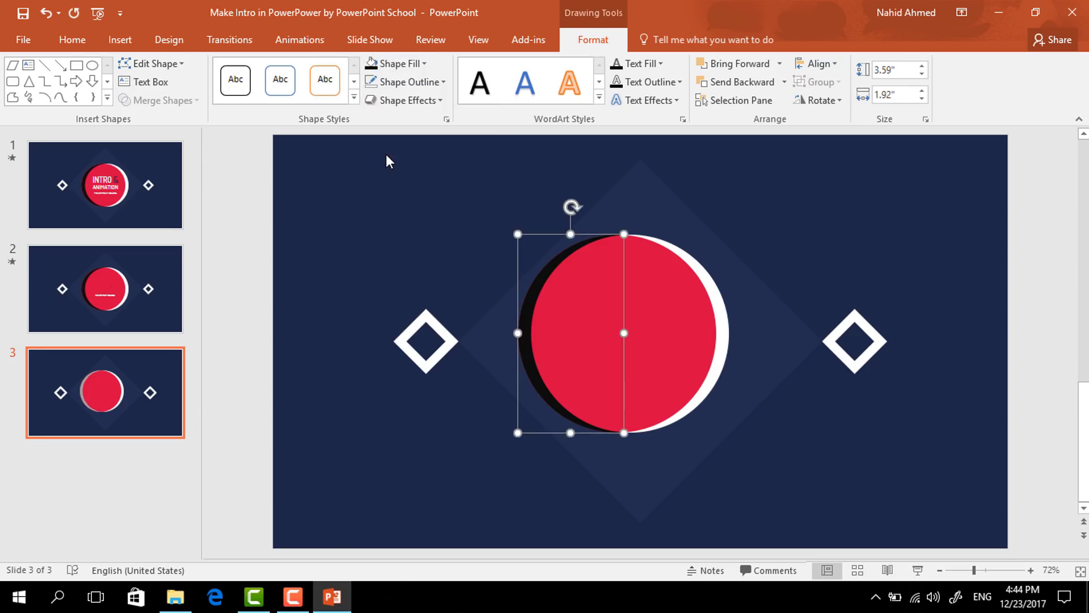
pyautogui.click(316, 333)
pyautogui.moveTo(440, 172); pyautogui.dragTo(773, 494)
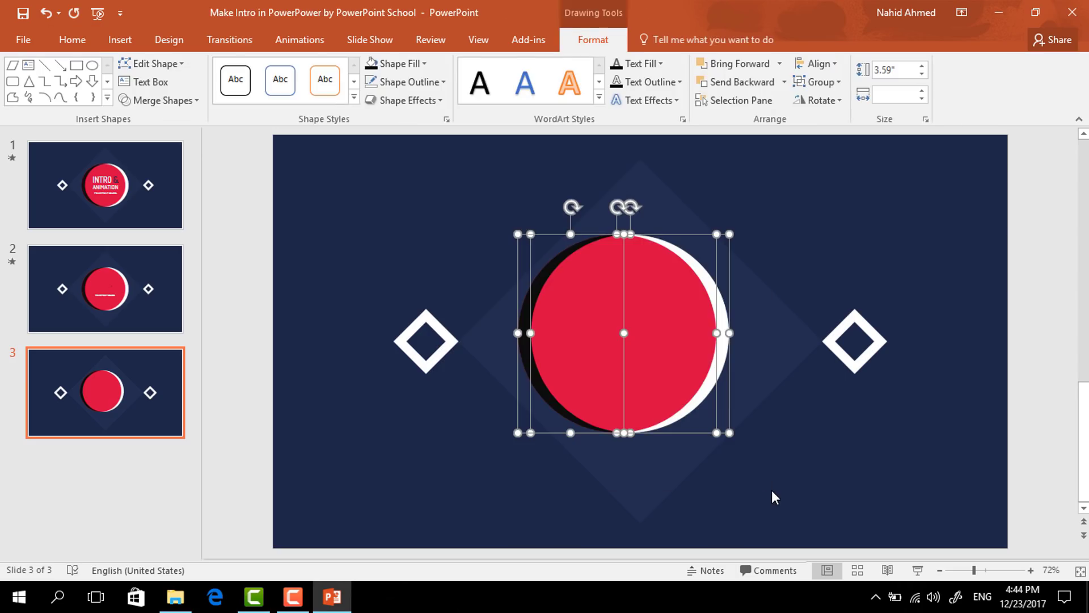
pyautogui.hotkey('ctrl', 'g')
pyautogui.moveTo(636, 368); pyautogui.dragTo(650, 374)
pyautogui.click(830, 509)
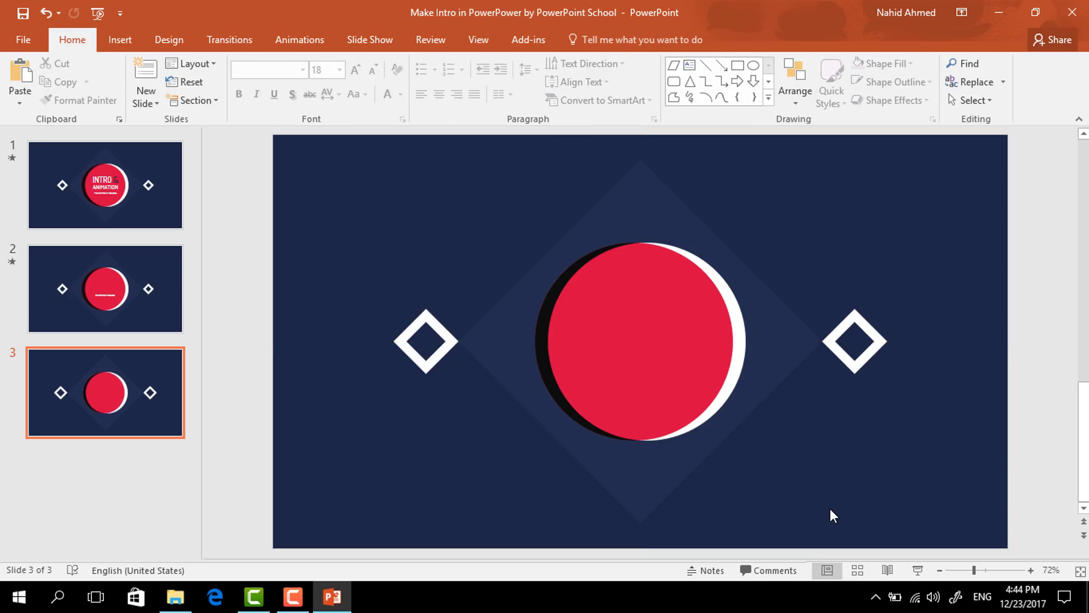
pyautogui.click(689, 66)
pyautogui.moveTo(576, 285)
pyautogui.mouseDown()
pyautogui.moveTo(657, 339)
pyautogui.moveTo(690, 338)
pyautogui.mouseUp()
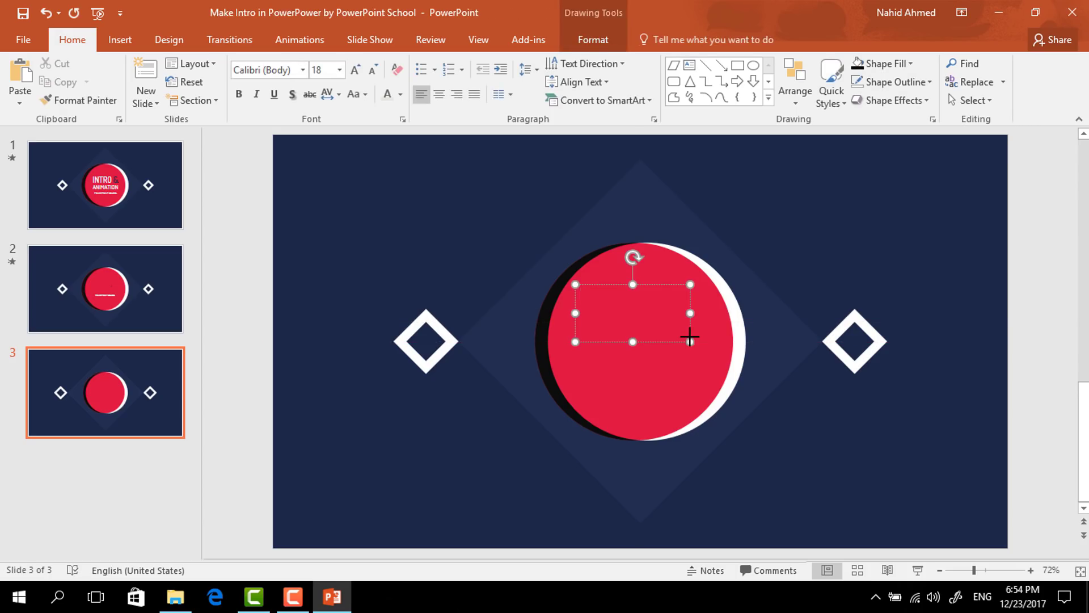
# - Type INTRO on the circle in white Dosis 48 pt and duplicate the text box
pyautogui.write('INTRO')
pyautogui.hotkey('ctrl', 'a')
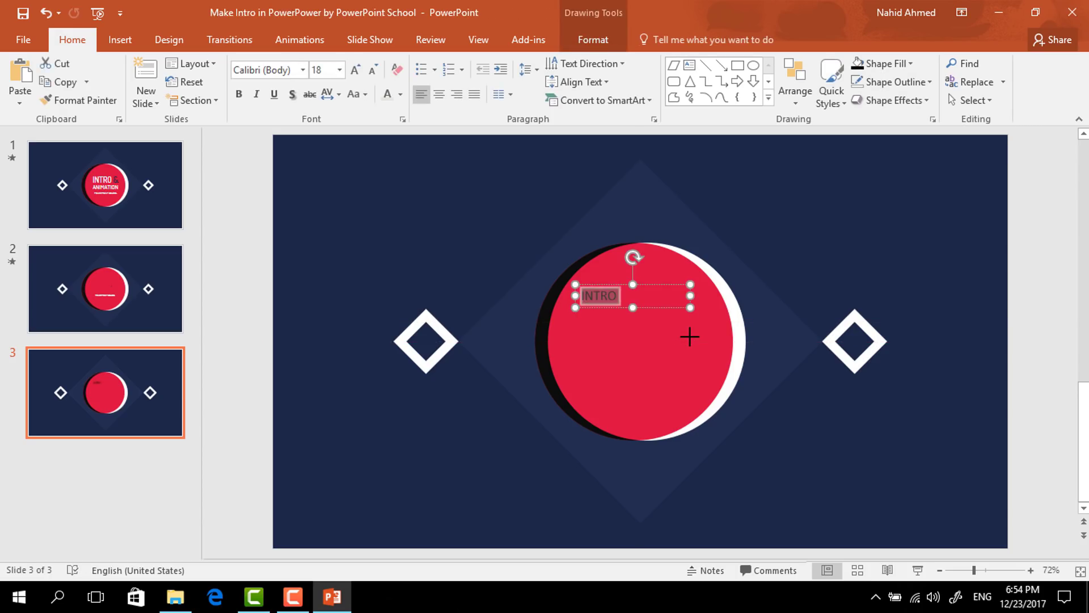
pyautogui.click(293, 70)
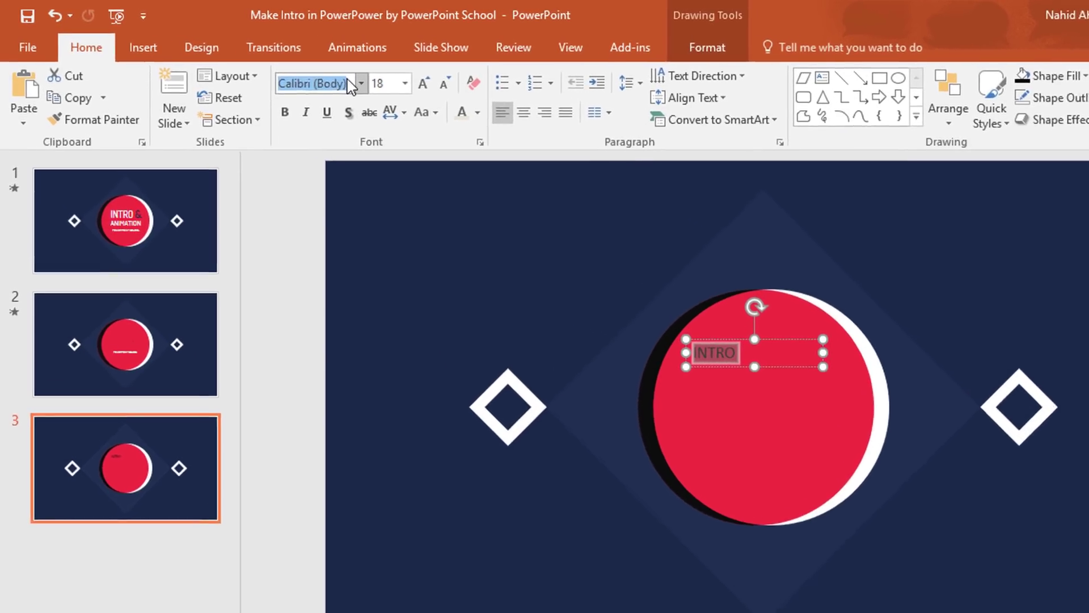
pyautogui.write('Dosis')
pyautogui.press('Return')
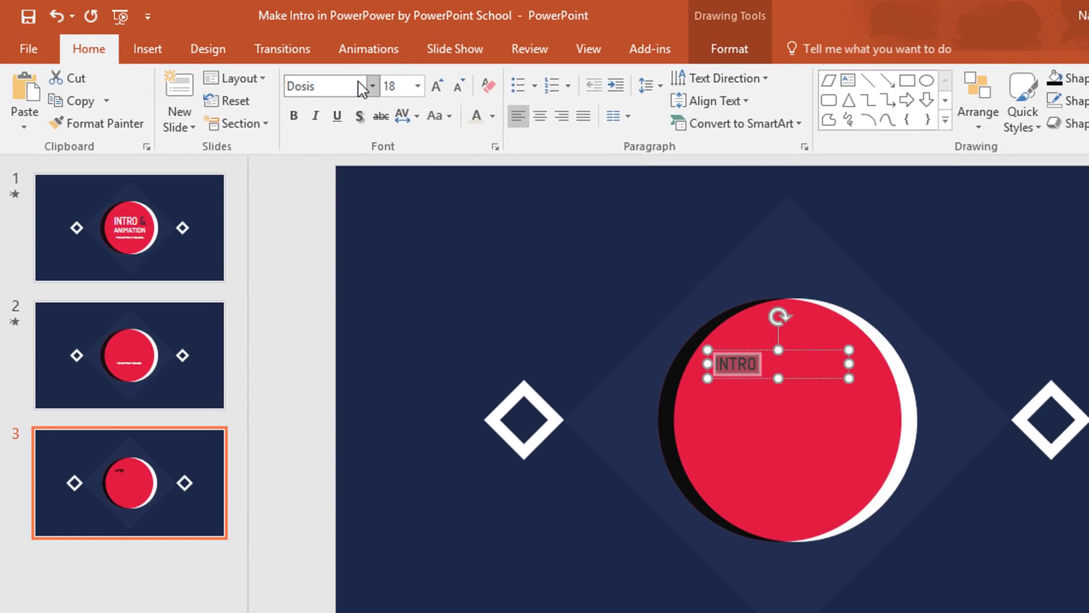
pyautogui.click(397, 87)
pyautogui.press('Return')
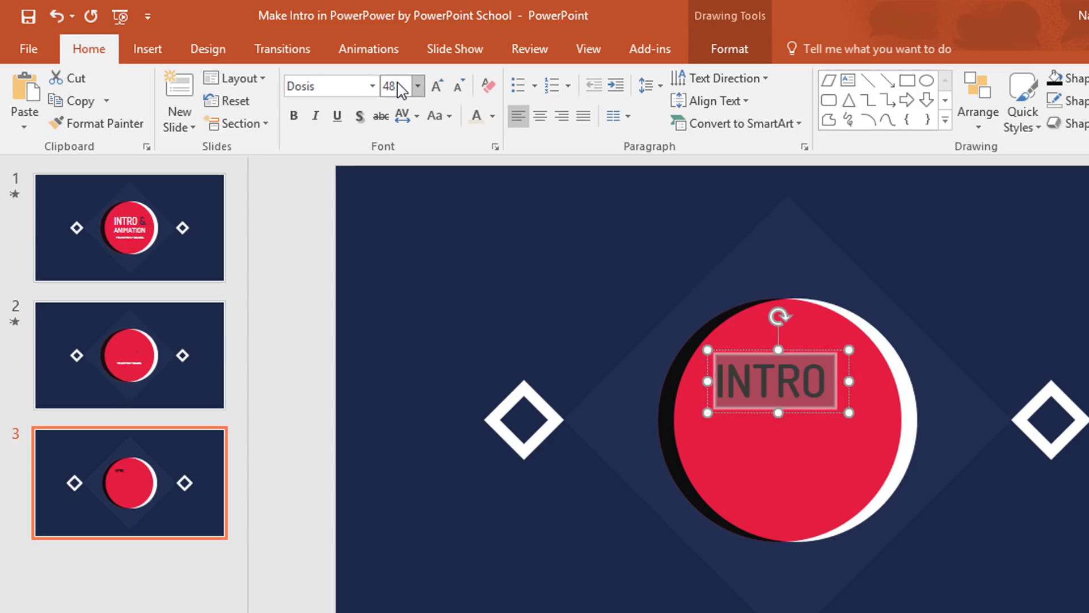
pyautogui.click(493, 117)
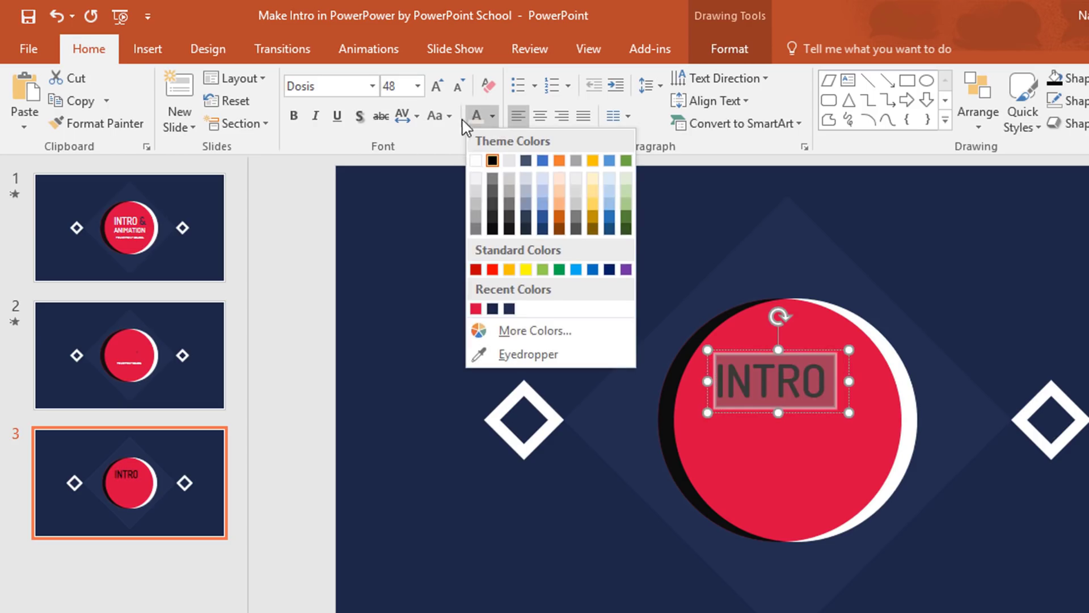
pyautogui.click(475, 162)
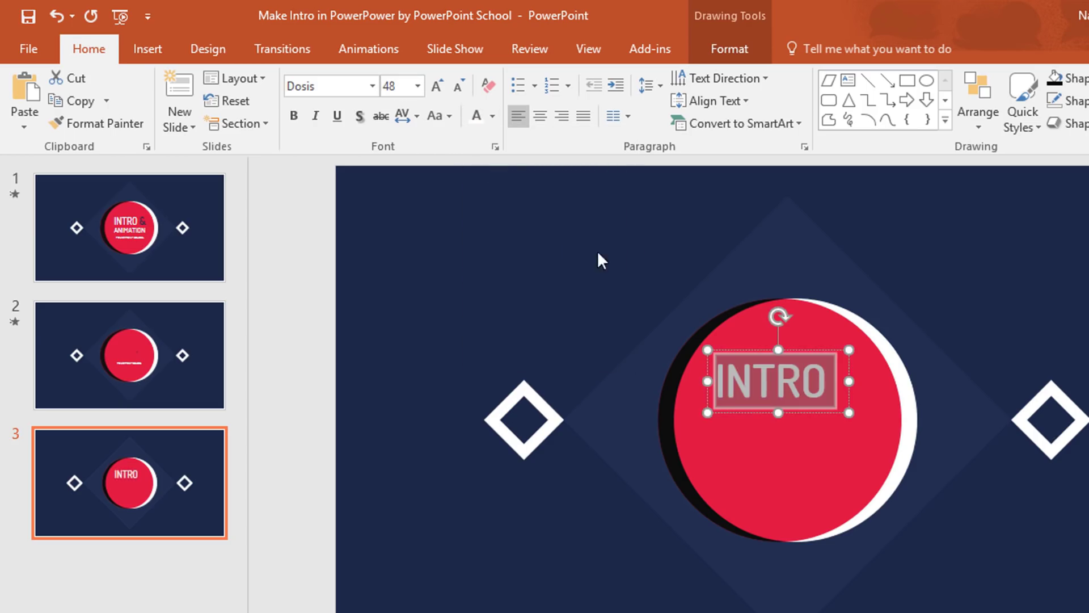
pyautogui.moveTo(797, 351); pyautogui.dragTo(798, 352)
pyautogui.hotkey('ctrl', 'd')
# - Turn the duplicate into a dark navy '&' after INTRO, then copy INTRO to a box below
pyautogui.click(803, 401)
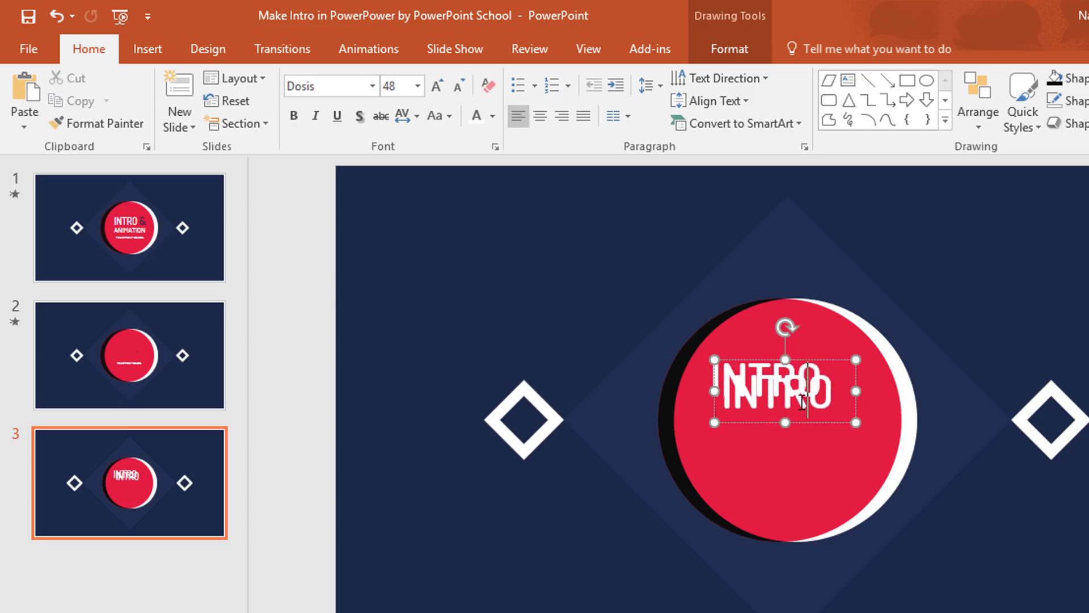
pyautogui.hotkey('ctrl', 'a')
pyautogui.write('&')
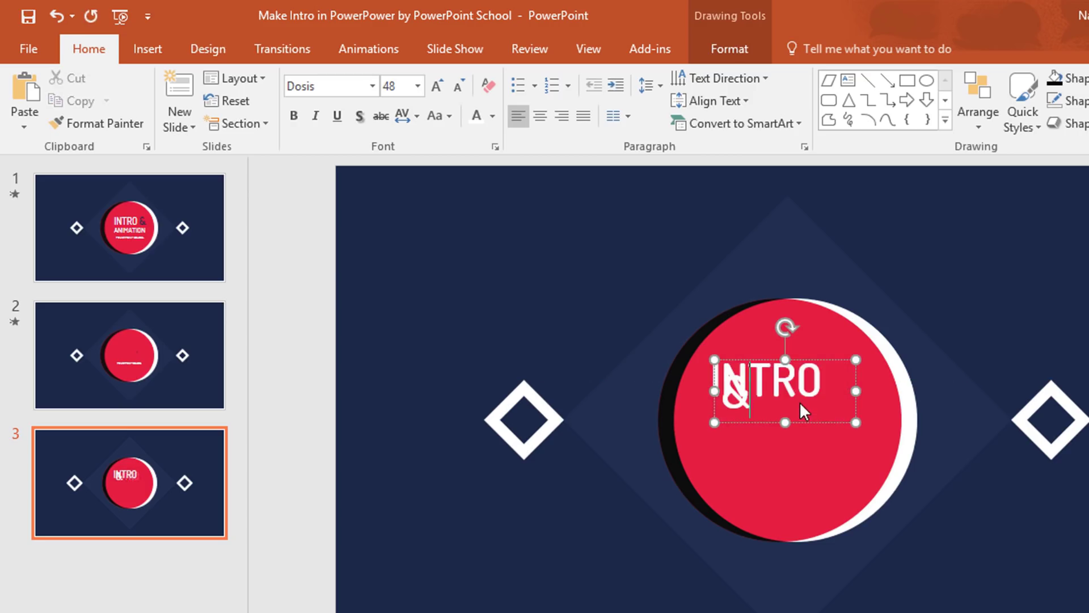
pyautogui.moveTo(711, 388); pyautogui.dragTo(866, 407)
pyautogui.doubleClick(860, 396)
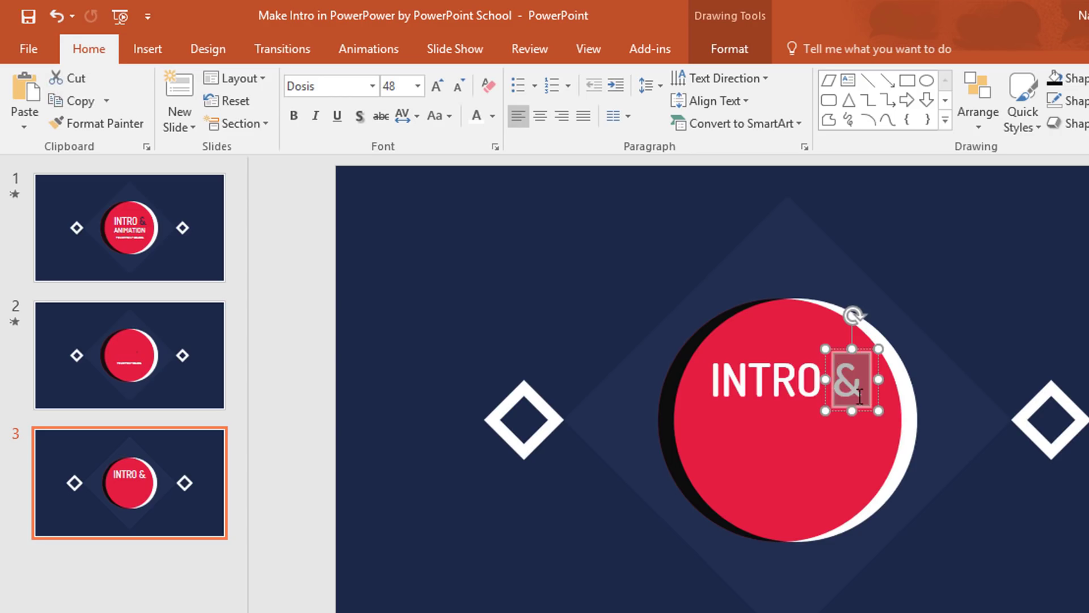
pyautogui.click(492, 116)
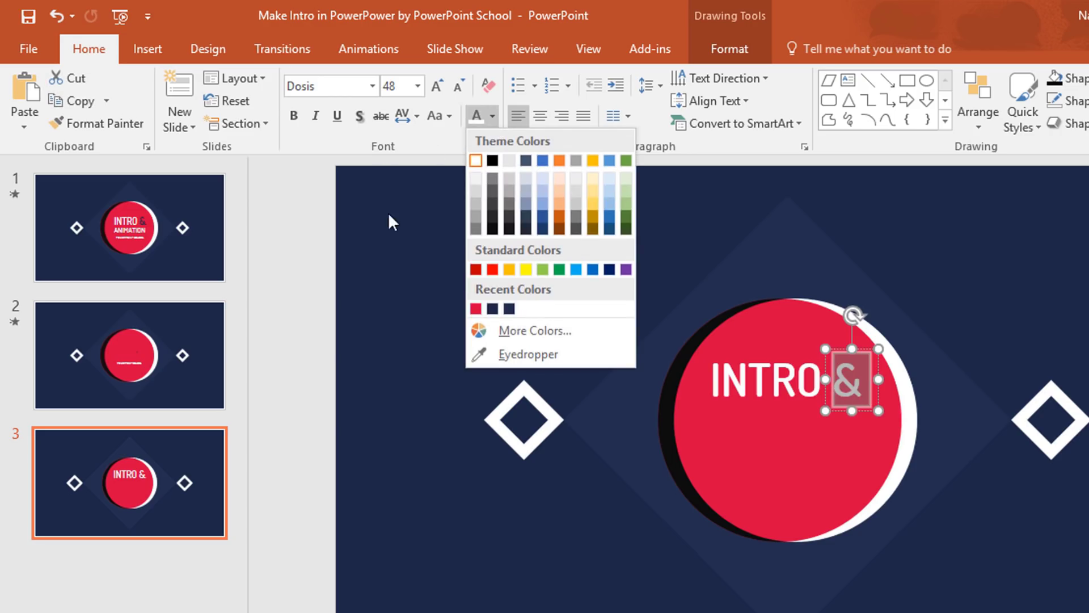
pyautogui.click(493, 308)
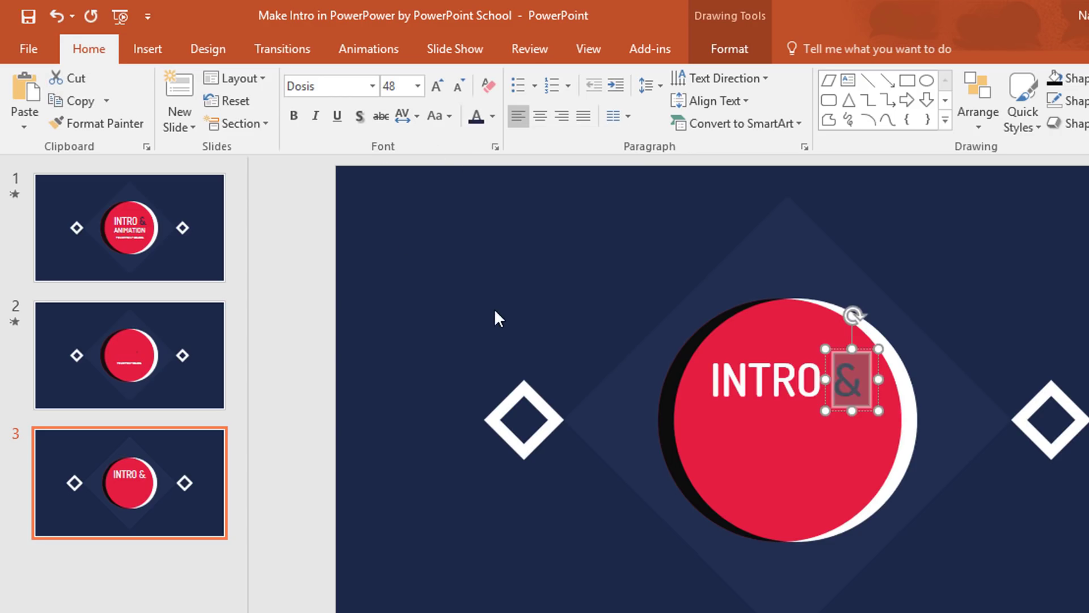
pyautogui.click(749, 402)
pyautogui.click(757, 411)
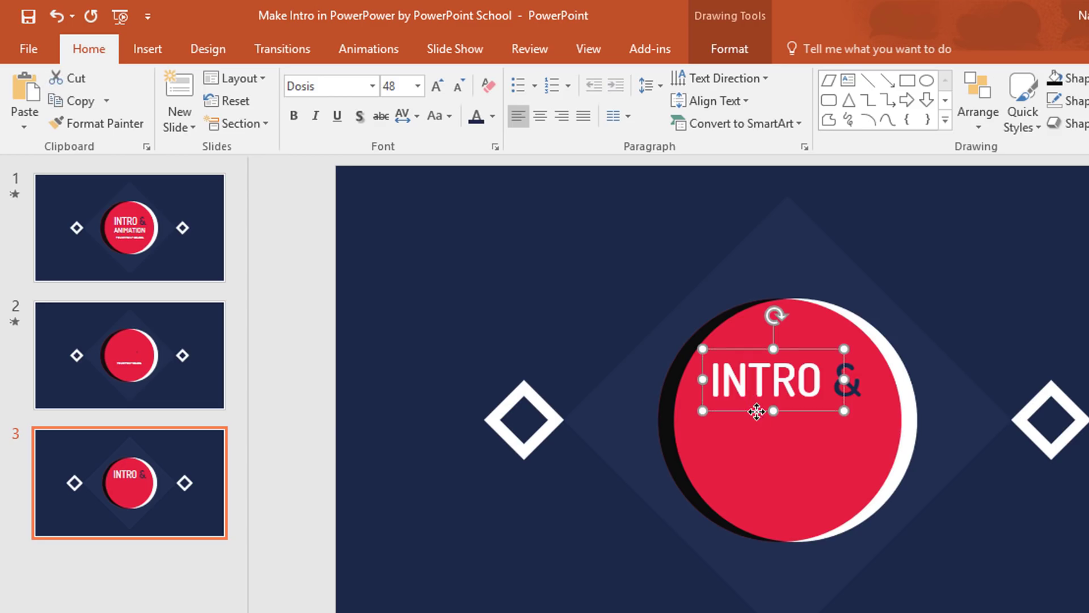
pyautogui.moveTo(757, 411); pyautogui.dragTo(764, 462)
# - Replace the copied text with ANIMATION at size 35, widening the box to fit one line
pyautogui.doubleClick(757, 442)
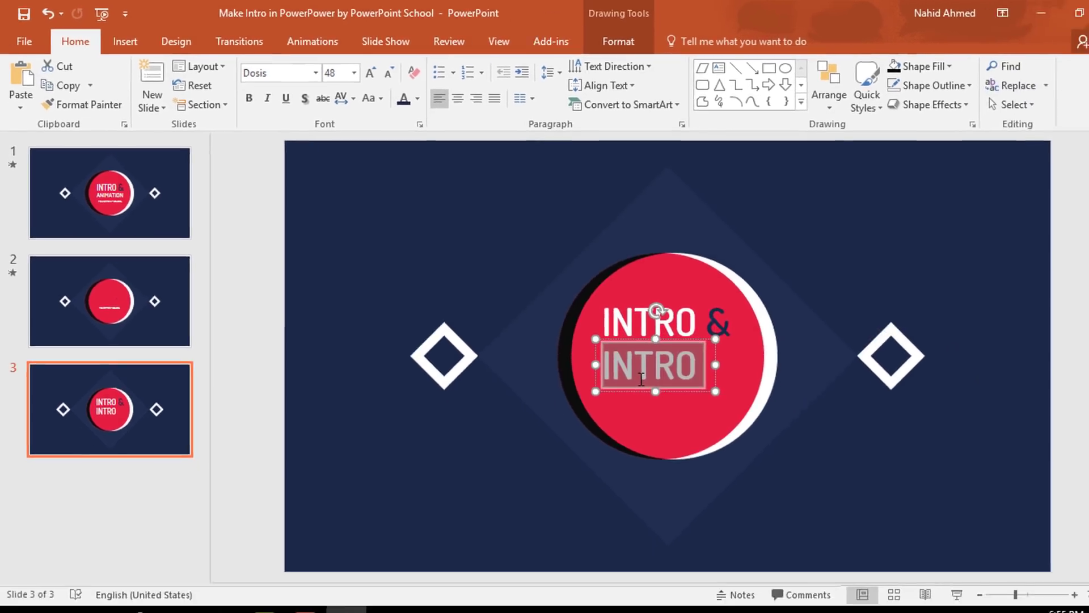
pyautogui.write('ANIMAT')
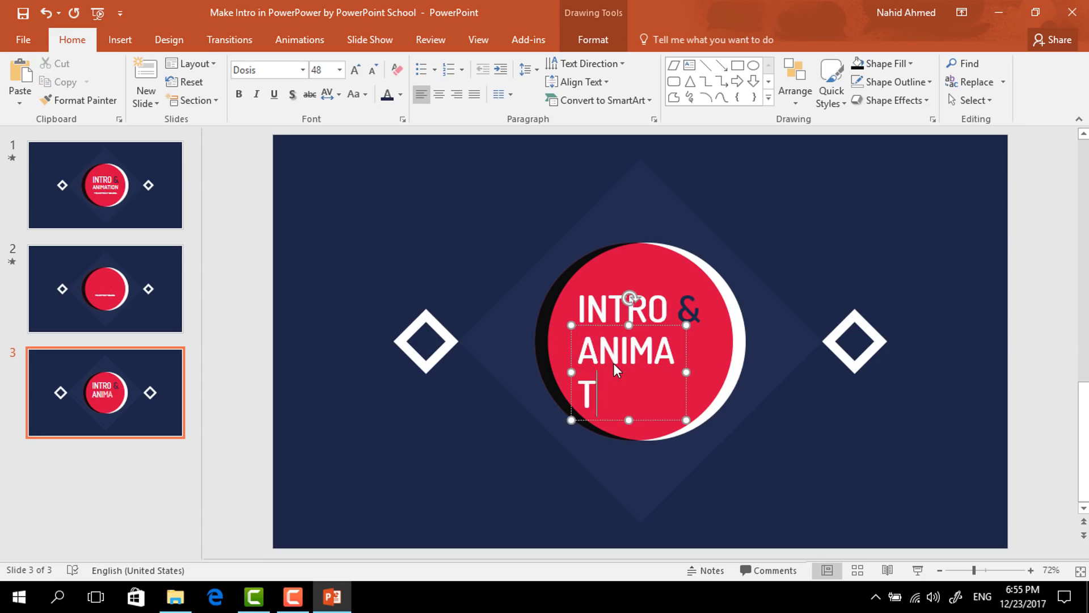
pyautogui.write('ION')
pyautogui.hotkey('ctrl', 'a')
pyautogui.click(331, 70)
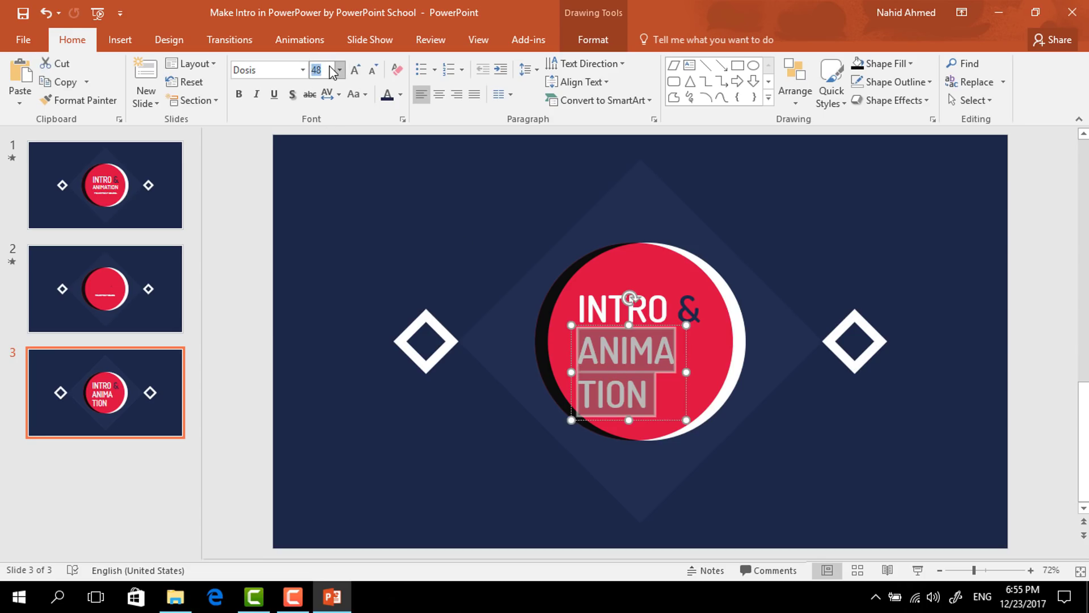
pyautogui.write('35')
pyautogui.press('Return')
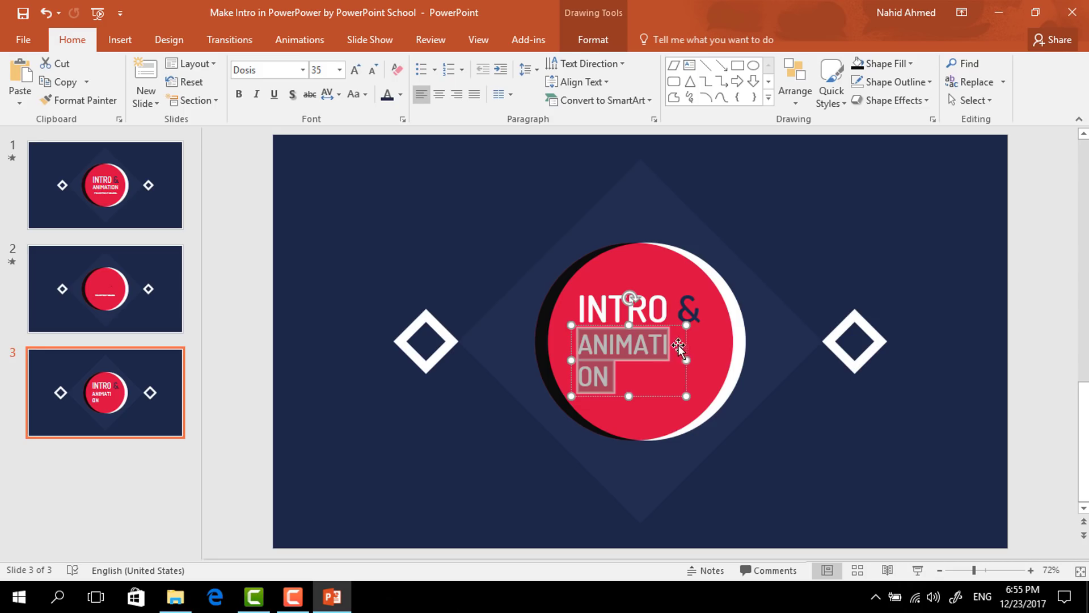
pyautogui.moveTo(690, 362); pyautogui.dragTo(702, 390)
pyautogui.click(692, 368)
# - Add POWERPOINT SCHOOL at size 16, centred, nudge it lower, and select all three text boxes
pyautogui.doubleClick(685, 377)
pyautogui.write('POW')
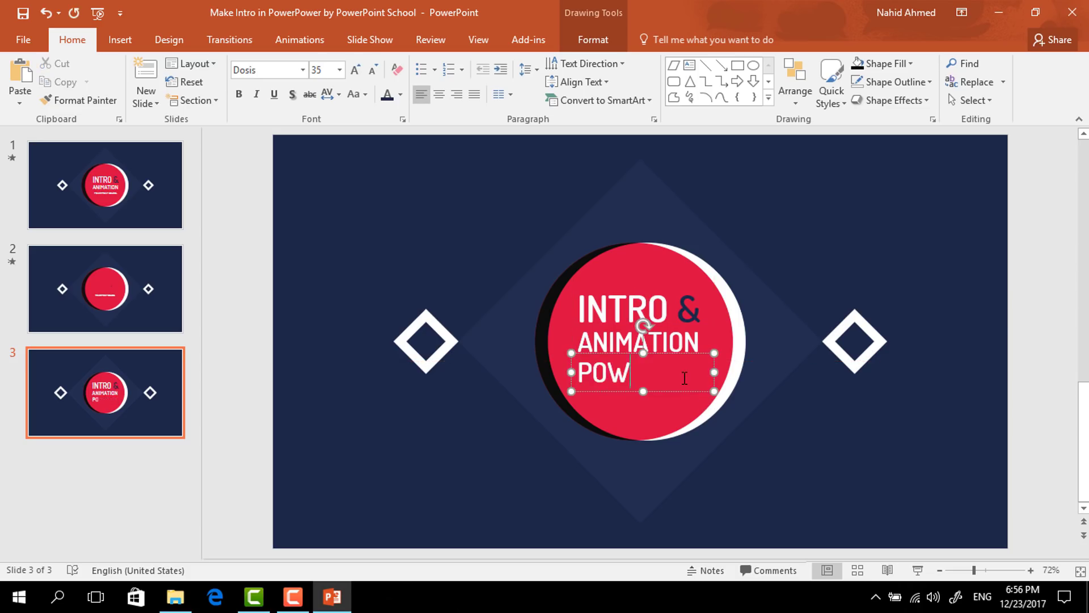
pyautogui.write('ERPOINT SCHOOL')
pyautogui.hotkey('ctrl', 'a')
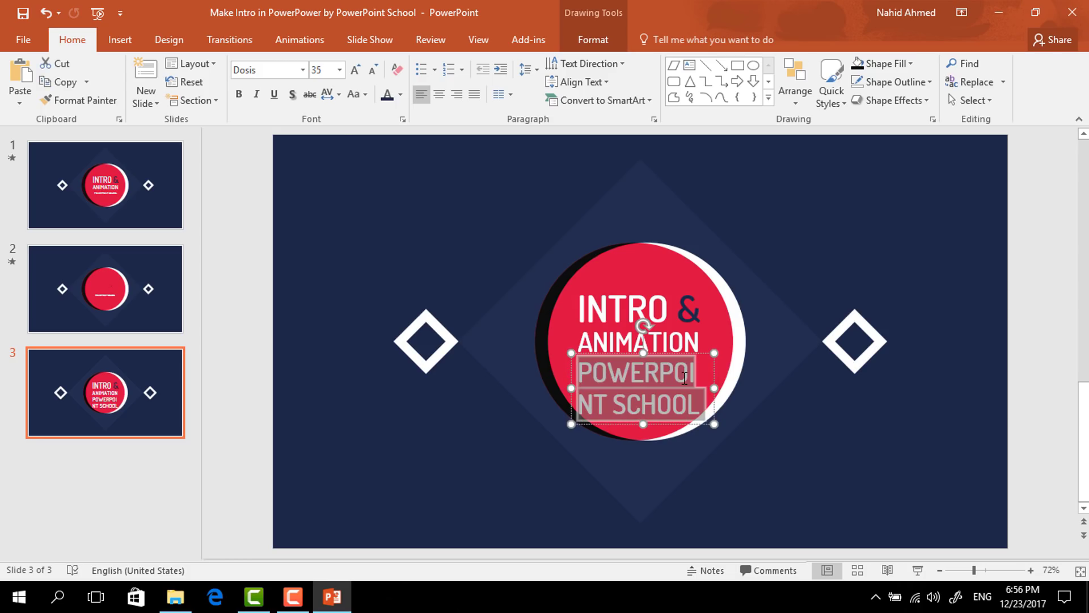
pyautogui.click(324, 68)
pyautogui.write('16')
pyautogui.press('Return')
pyautogui.hotkey('ctrl', 'e')
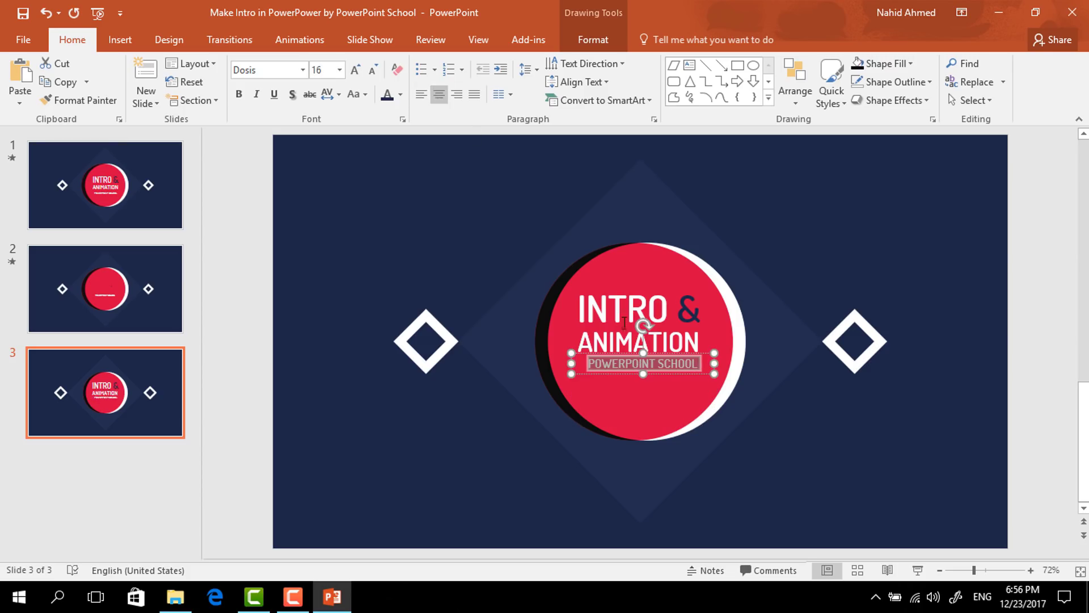
pyautogui.moveTo(669, 377); pyautogui.dragTo(666, 384)
pyautogui.click(879, 480)
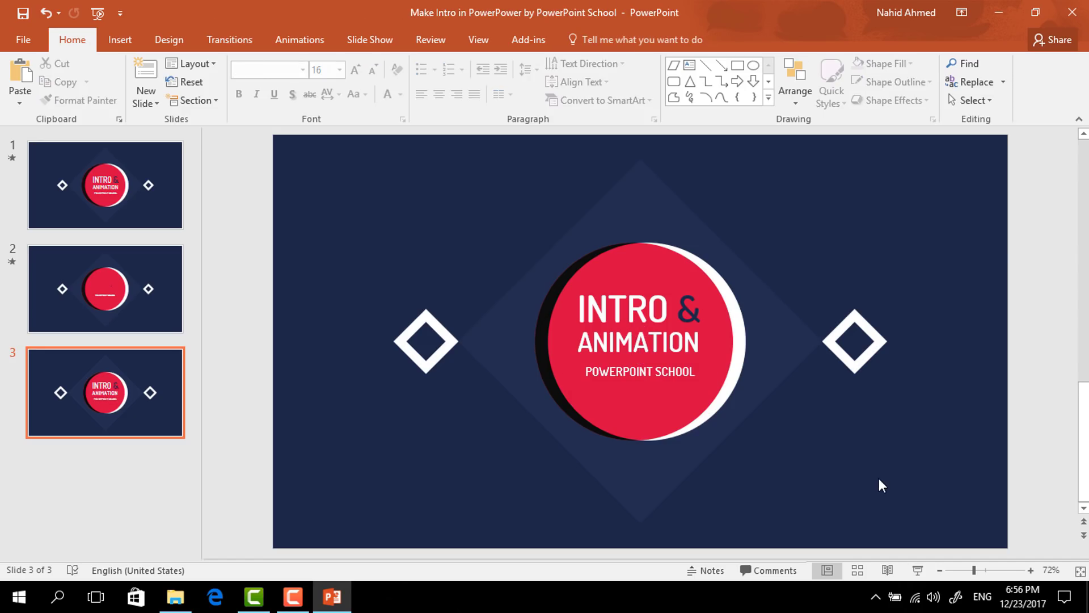
pyautogui.moveTo(494, 243); pyautogui.dragTo(757, 420)
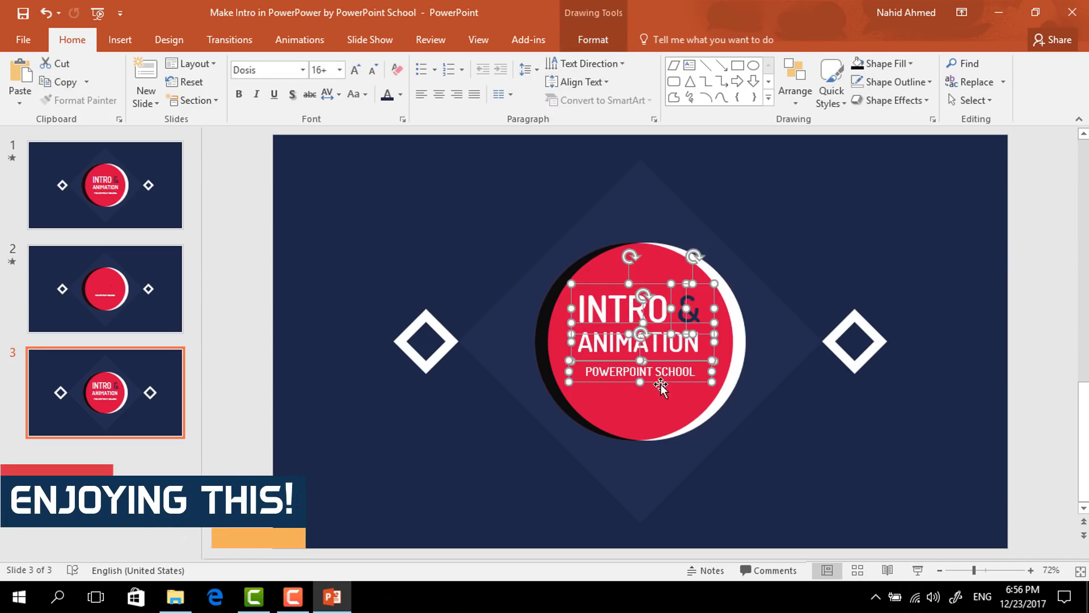
# - Move the three title text boxes slightly lower and copy INTRO to just above the original
pyautogui.press('Escape')
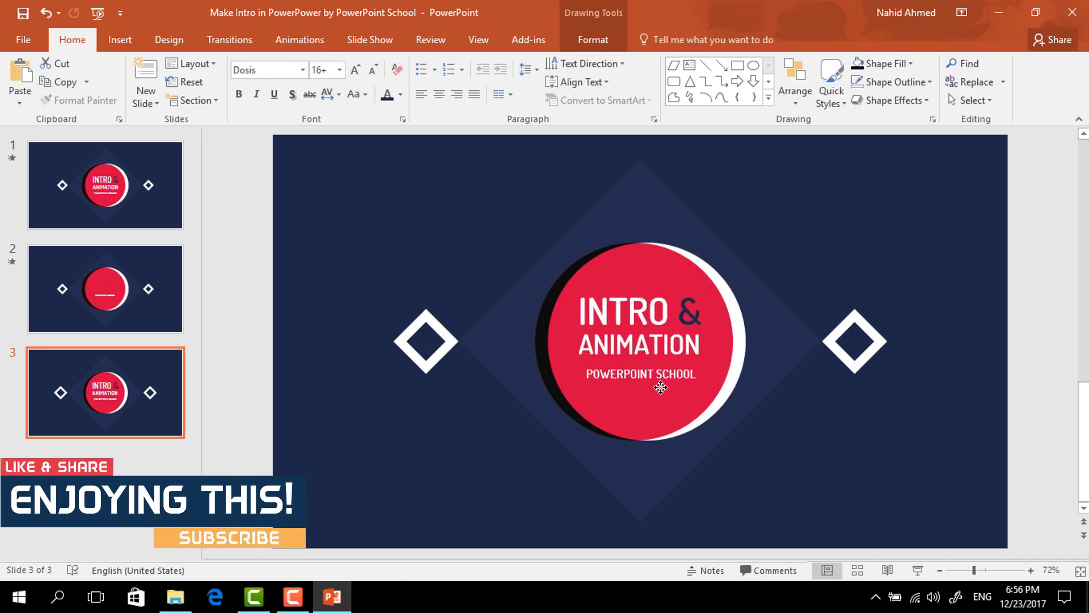
pyautogui.moveTo(699, 384); pyautogui.dragTo(694, 387)
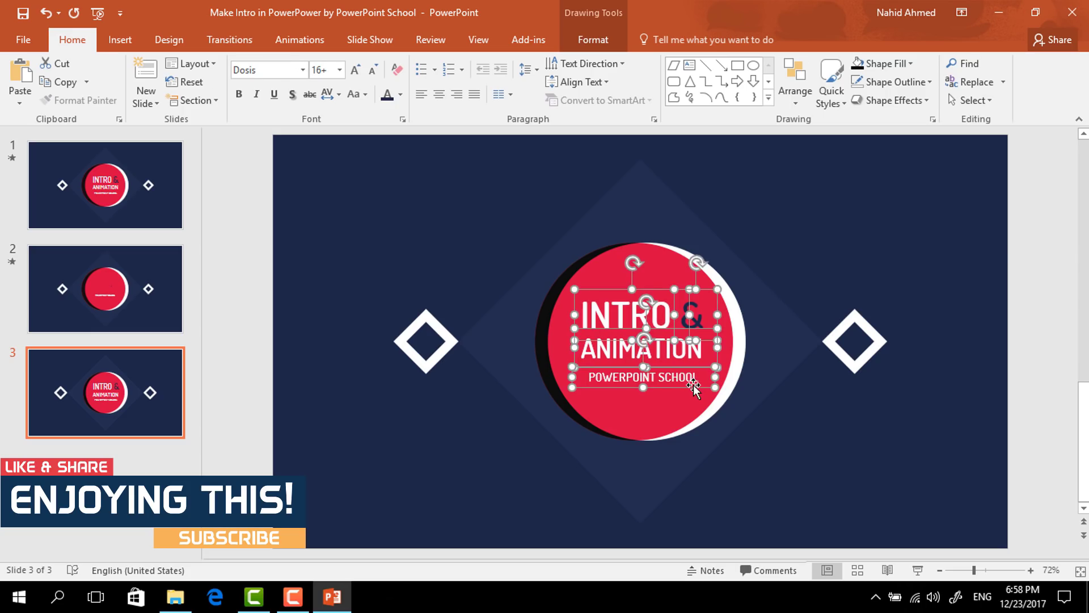
pyautogui.click(772, 457)
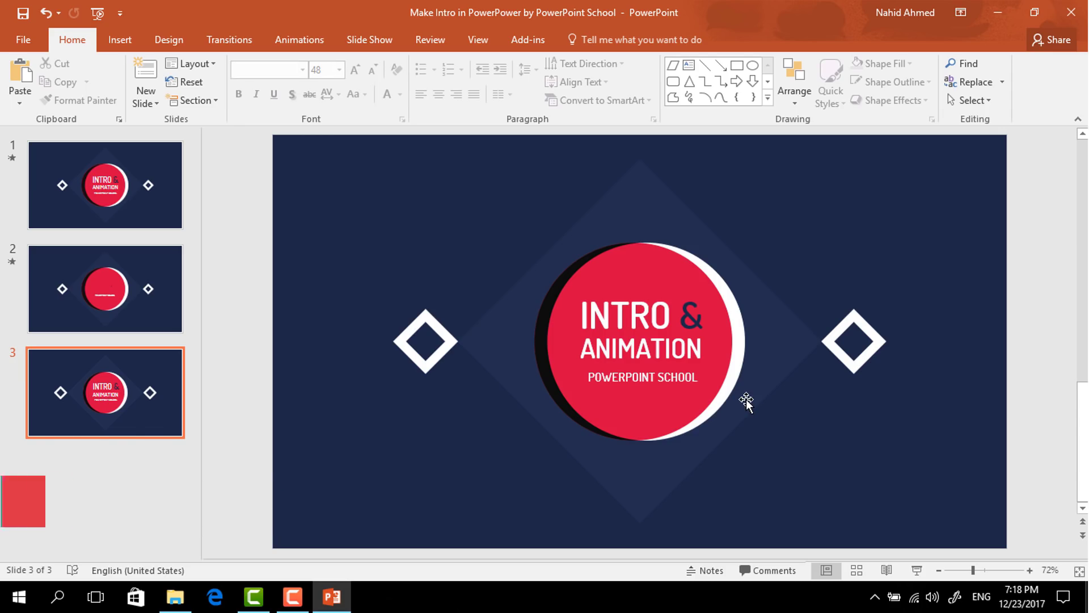
pyautogui.click(673, 313)
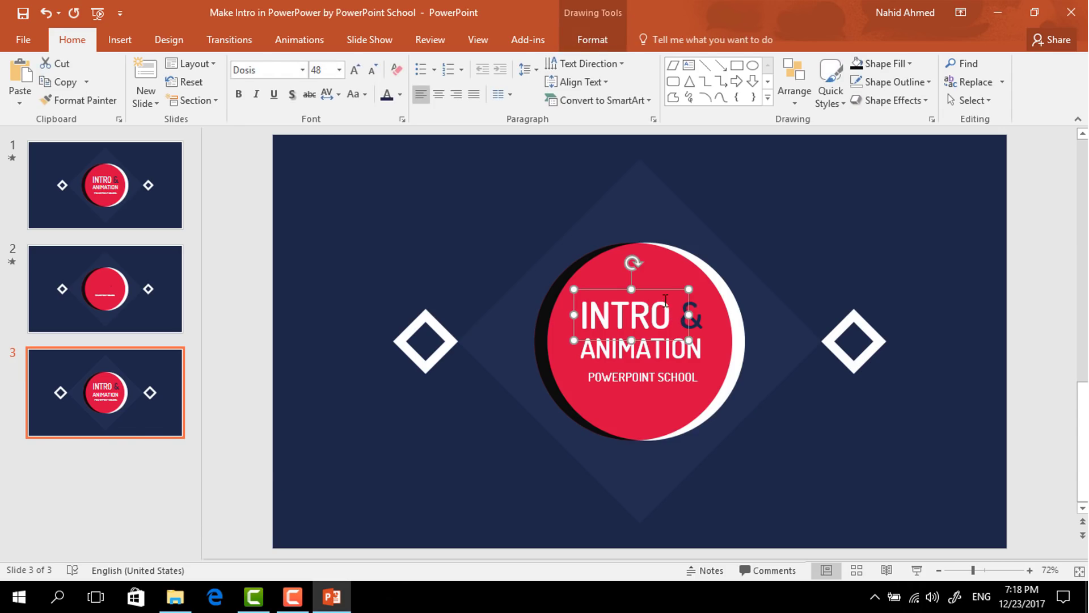
pyautogui.moveTo(652, 291); pyautogui.dragTo(656, 264)
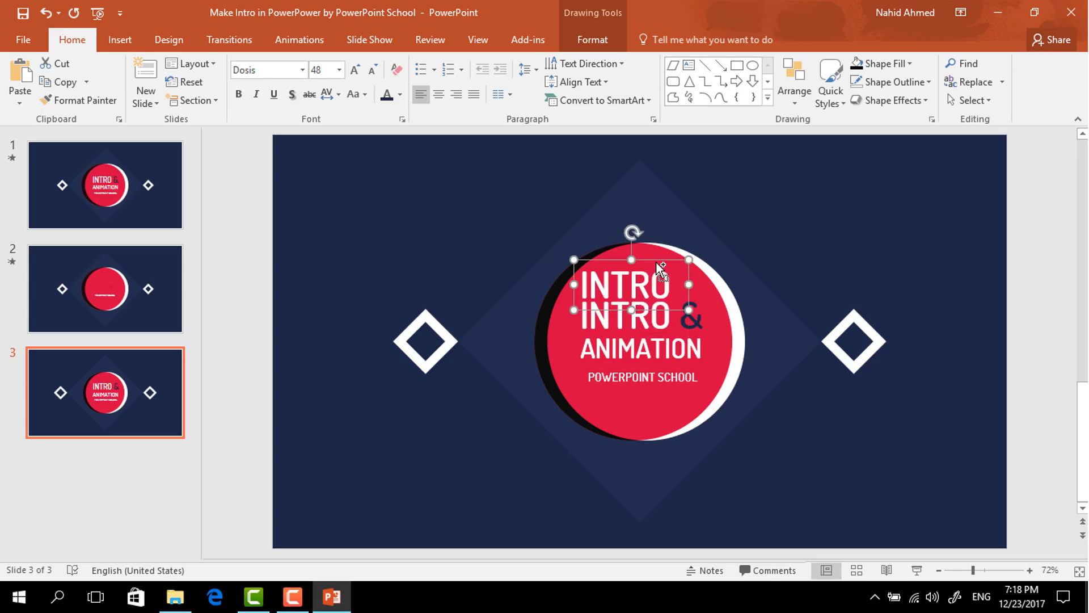
# - Give the upper INTRO copy a Lines motion path ending on the original INTRO, then delete the original
pyautogui.click(301, 44)
pyautogui.click(680, 97)
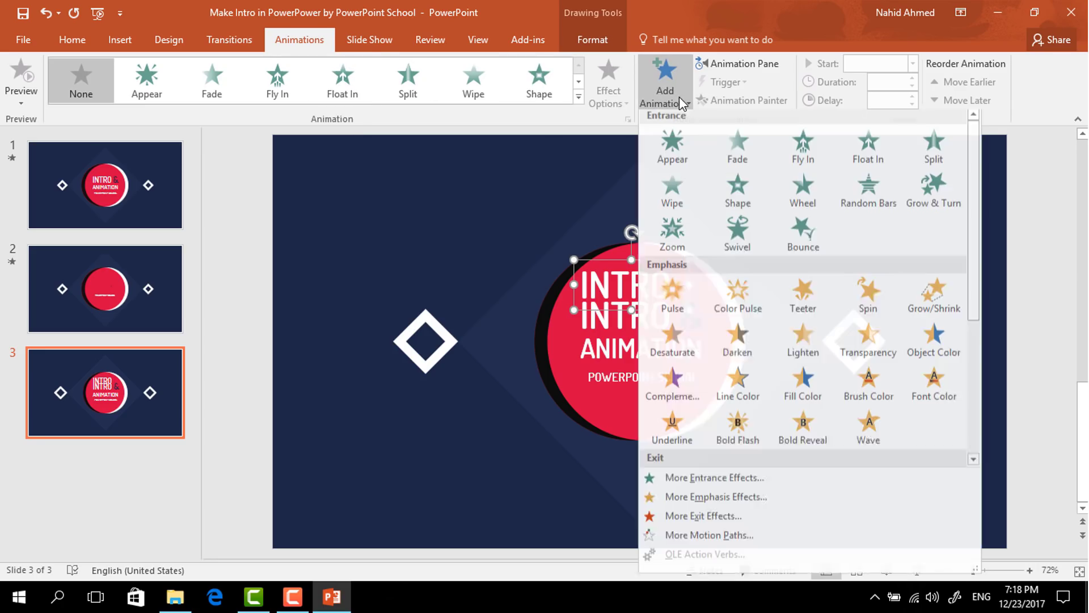
pyautogui.scroll(-3, 747, 347)
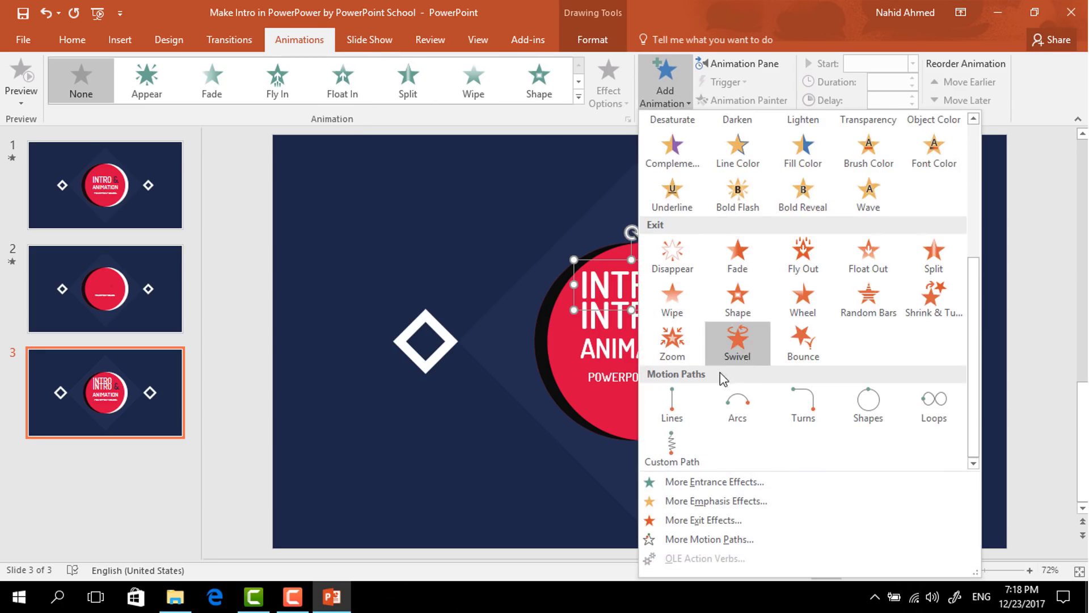
pyautogui.click(671, 407)
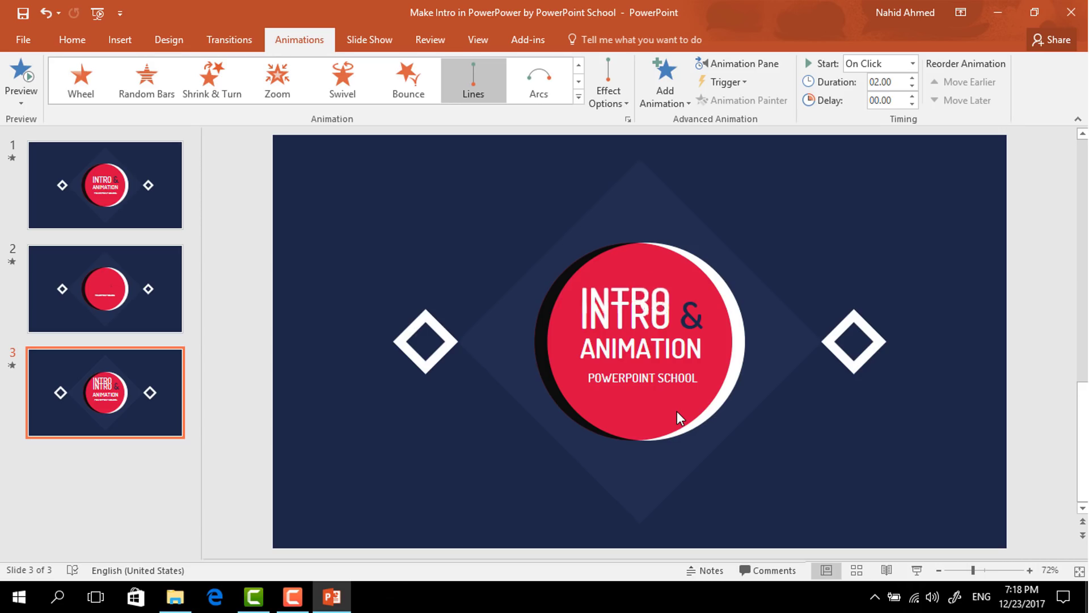
pyautogui.scroll(5, 636, 394)
pyautogui.scroll(2, 636, 394)
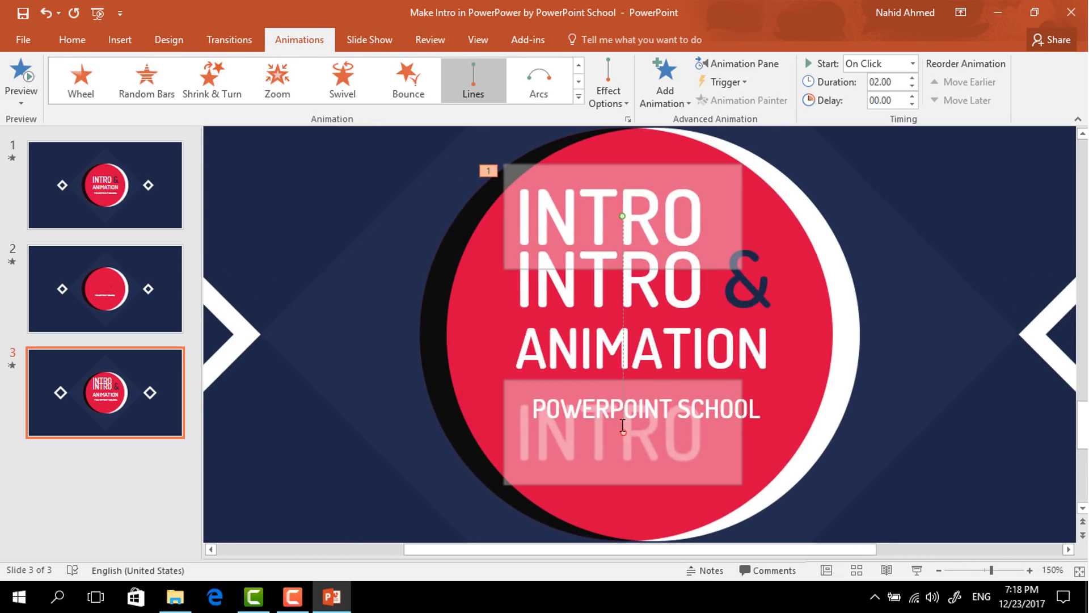
pyautogui.moveTo(620, 432); pyautogui.dragTo(619, 279)
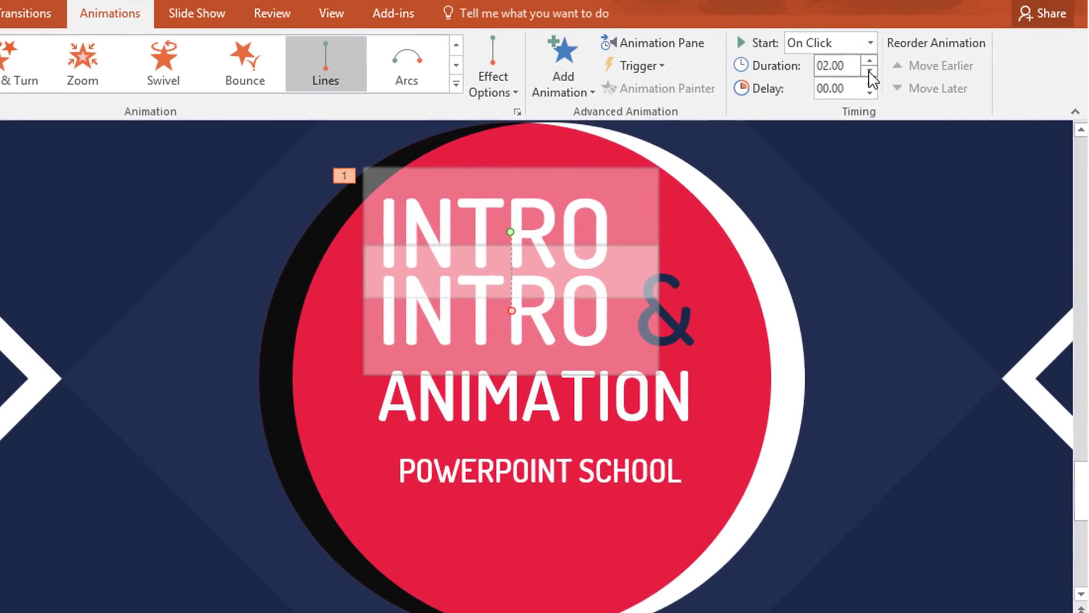
pyautogui.click(931, 243)
pyautogui.click(614, 304)
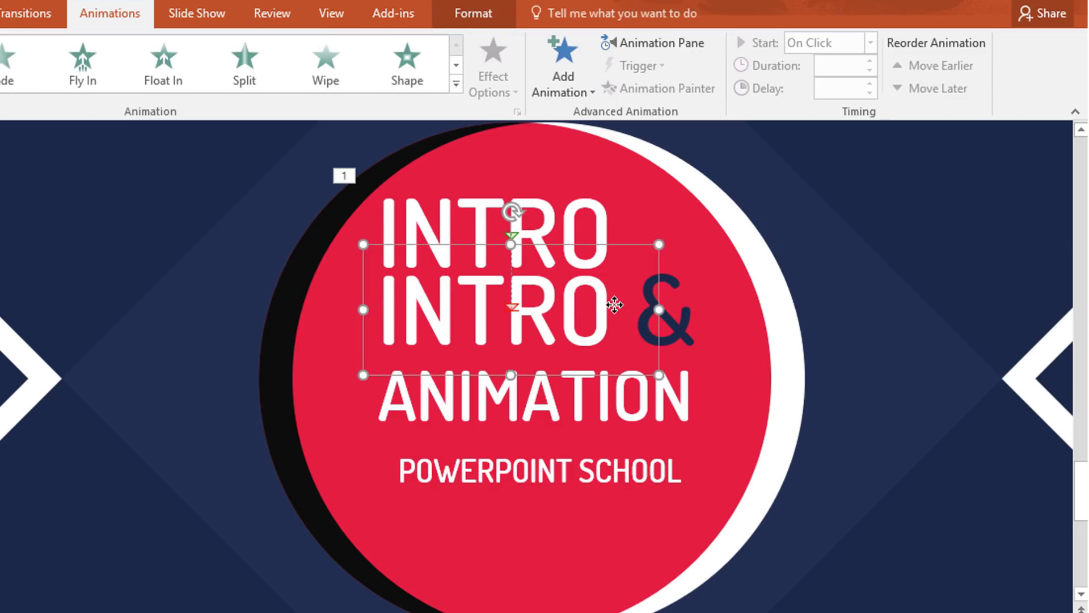
pyautogui.press('Escape')
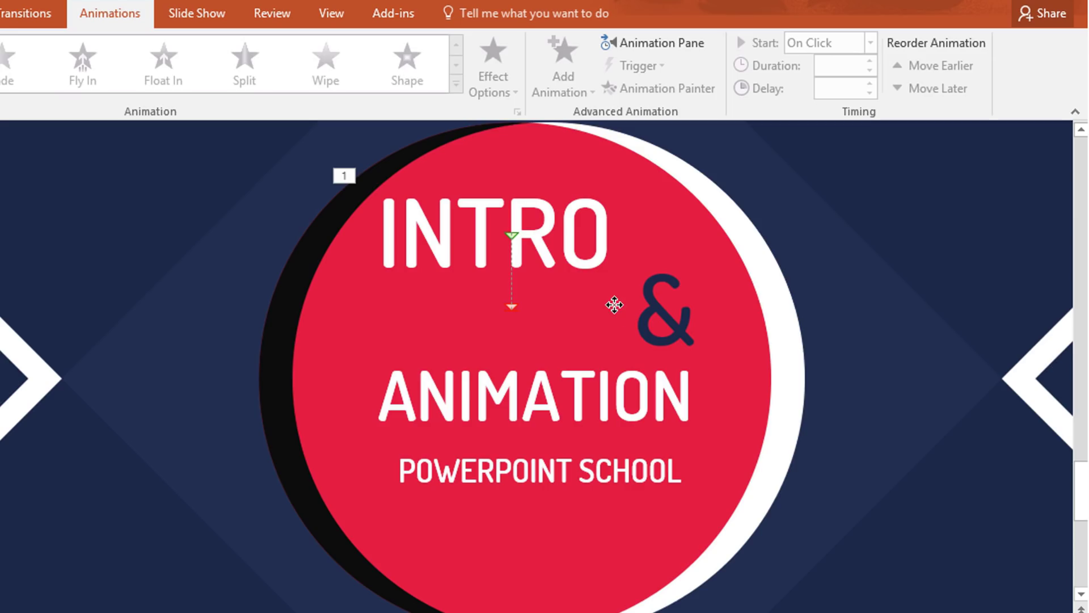
# - Ctrl-drag a copy of the ampersand to the left and give it a Lines motion path
pyautogui.click(699, 319)
pyautogui.moveTo(726, 342); pyautogui.dragTo(639, 335)
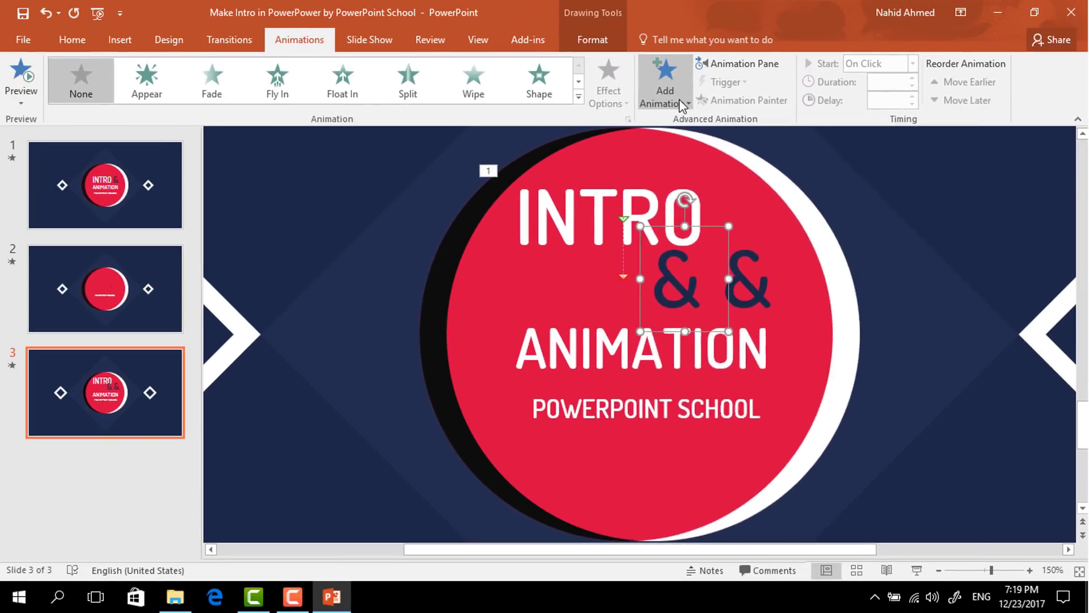
pyautogui.click(565, 85)
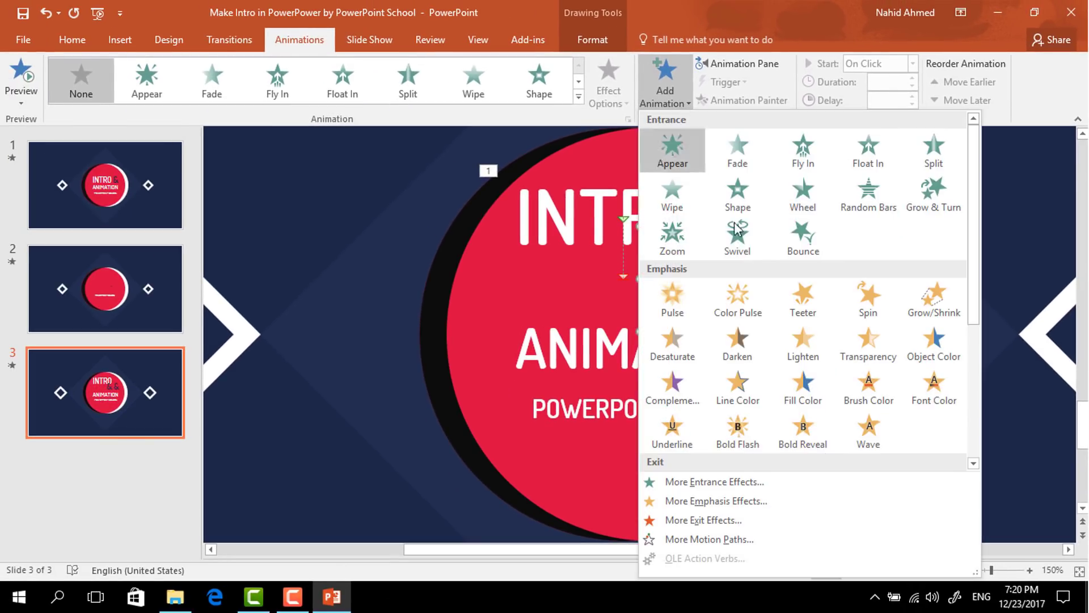
pyautogui.scroll(-5, 768, 338)
pyautogui.click(671, 418)
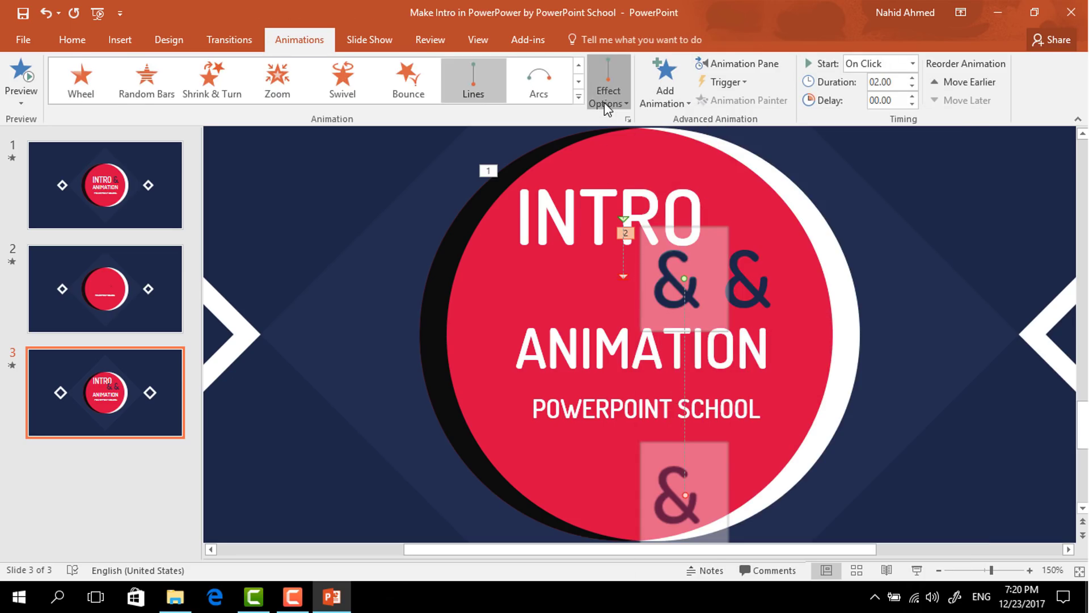
# - Make the path run right, ending on the original ampersand's position
pyautogui.click(604, 102)
pyautogui.click(642, 218)
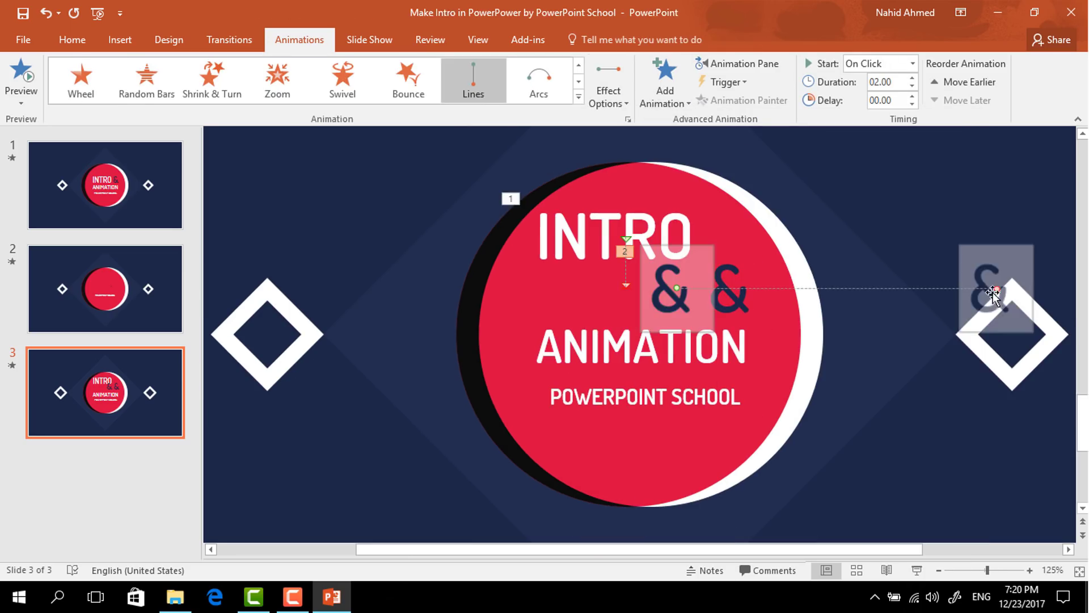
pyautogui.moveTo(819, 314); pyautogui.dragTo(740, 311)
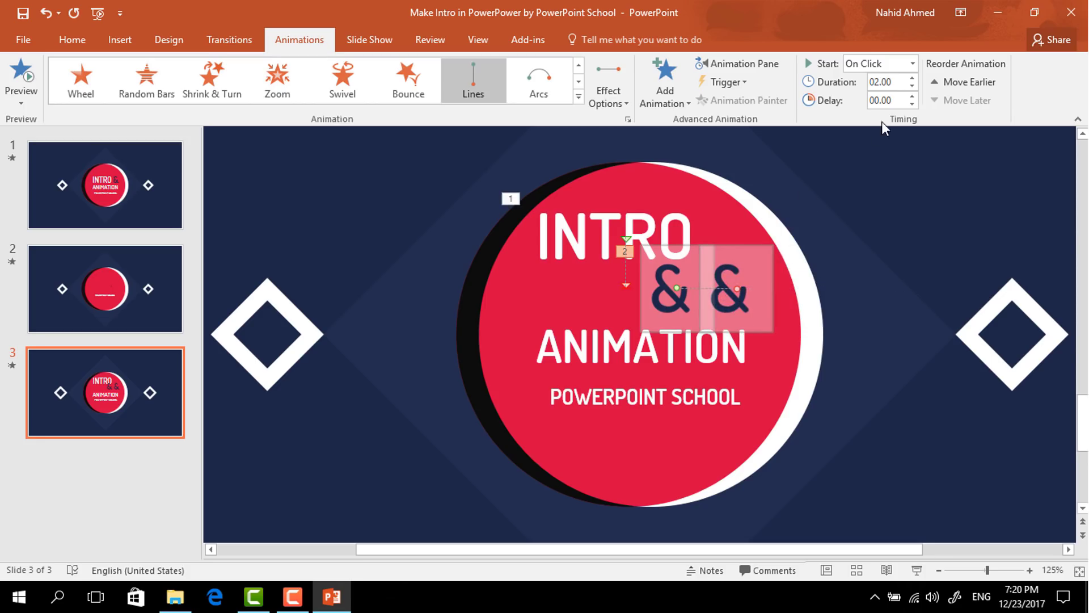
# - Start it After Previous with a 0.50-second duration, then delete the original ampersand
pyautogui.click(913, 64)
pyautogui.click(894, 114)
pyautogui.click(912, 86)
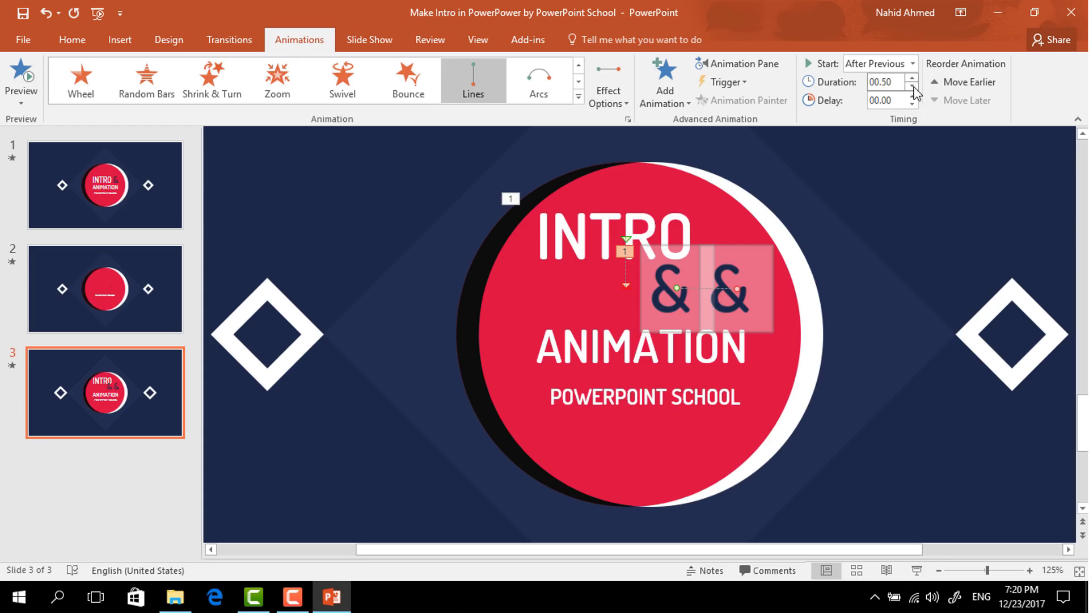
pyautogui.click(901, 215)
pyautogui.click(750, 277)
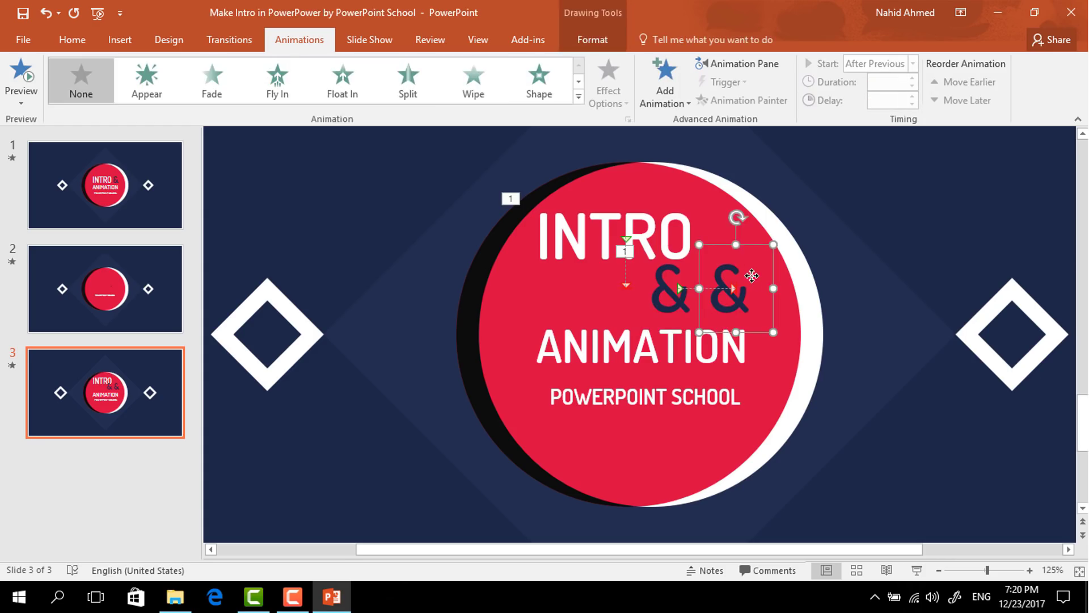
pyautogui.press('Delete')
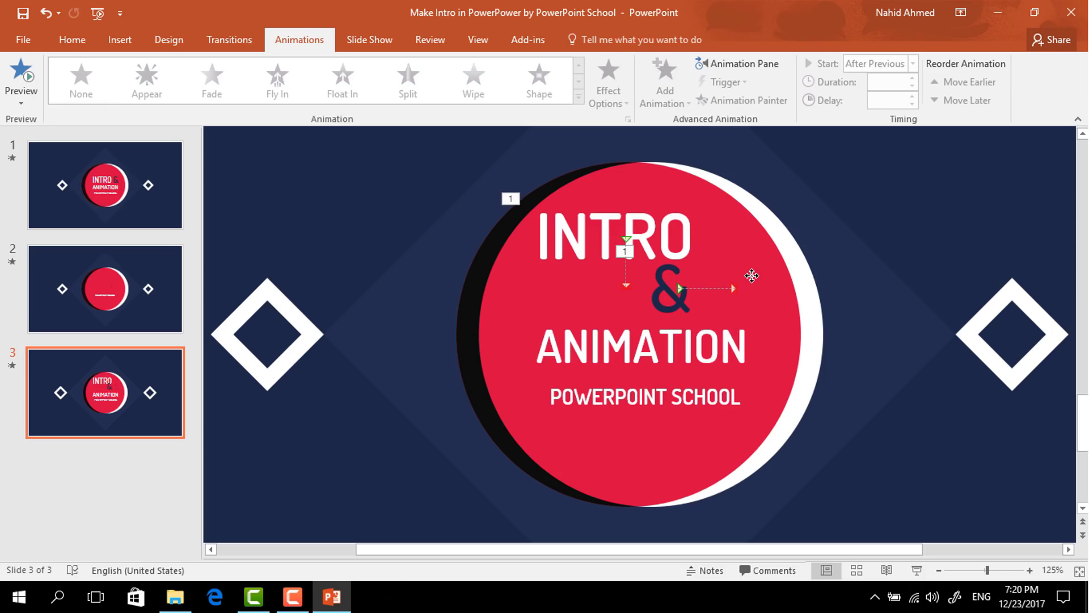
# - Copy the ANIMATION word just below itself and give the copy a Lines motion path
pyautogui.click(749, 361)
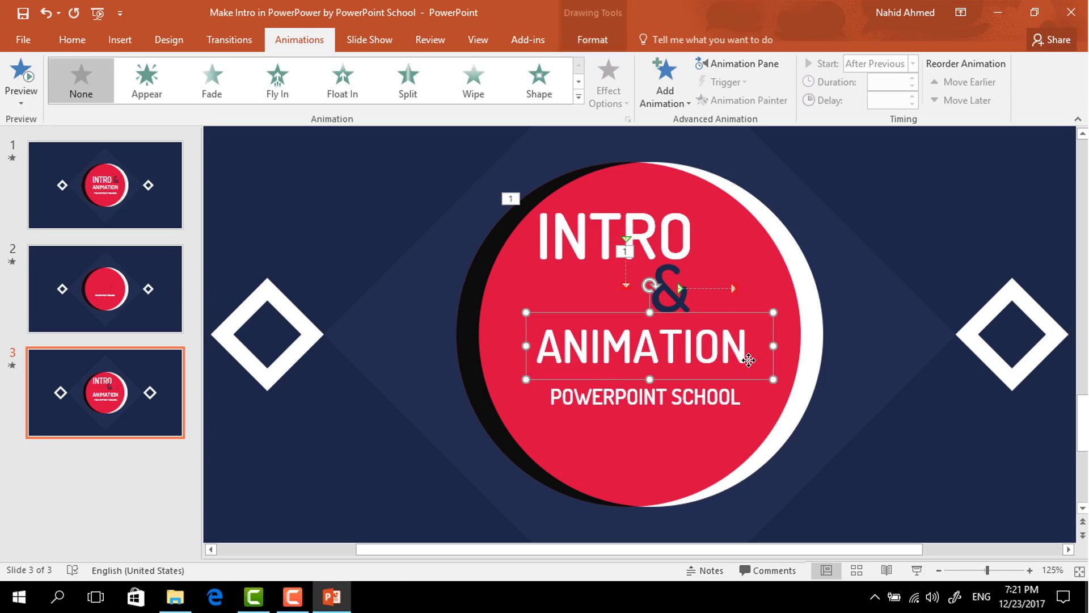
pyautogui.moveTo(743, 315); pyautogui.dragTo(757, 361)
pyautogui.click(673, 91)
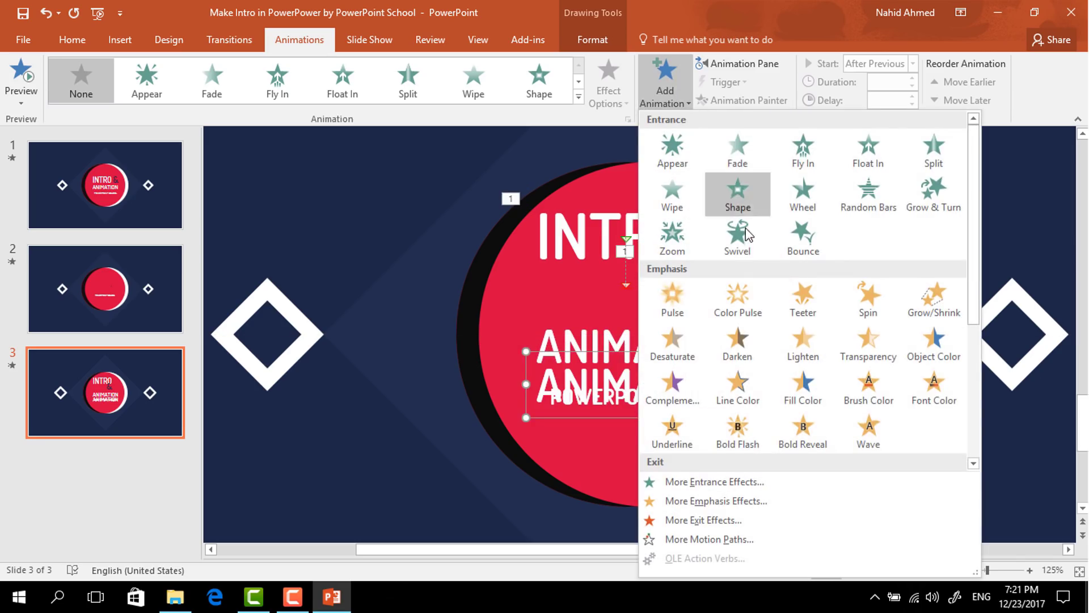
pyautogui.scroll(-5, 749, 229)
pyautogui.click(678, 401)
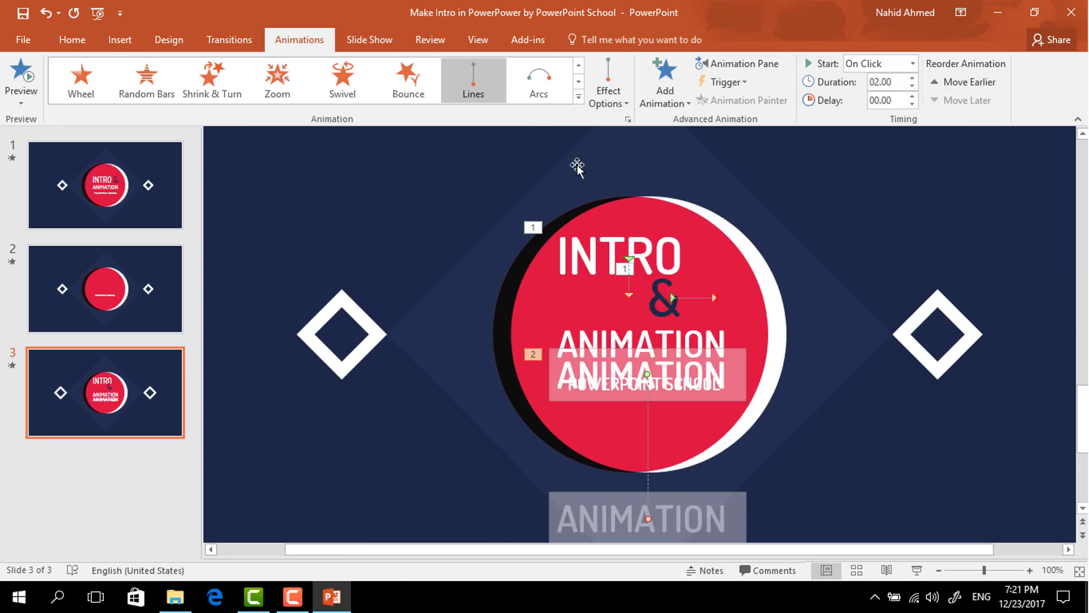
# - Make the path run upward, ending on the original ANIMATION's position
pyautogui.click(613, 97)
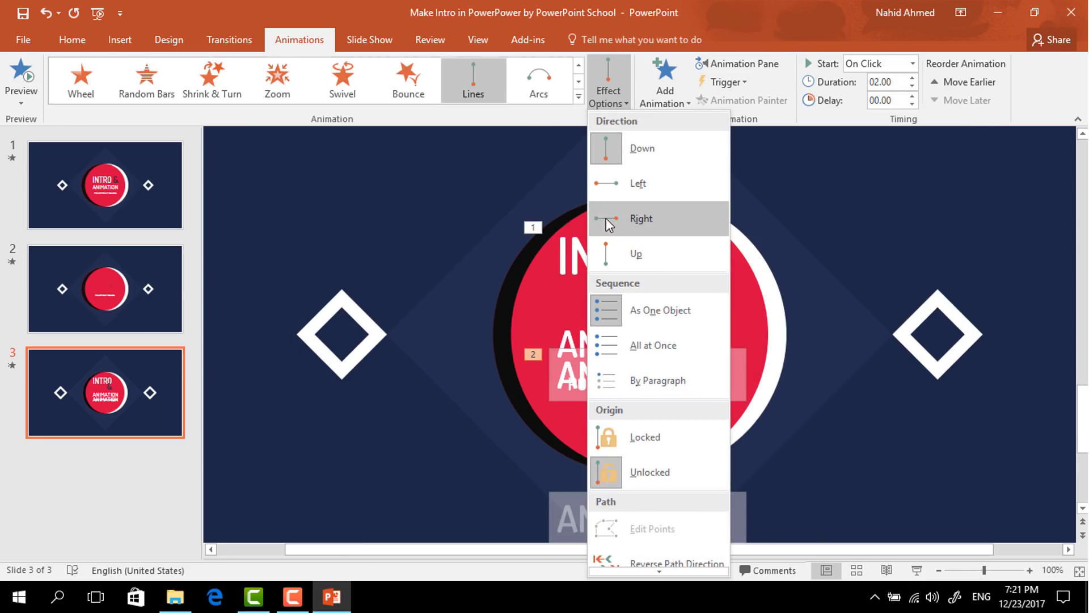
pyautogui.click(658, 253)
pyautogui.moveTo(651, 233); pyautogui.dragTo(658, 343)
# - Start the ANIMATION copy After Previous with a 0.50-second duration
pyautogui.click(912, 64)
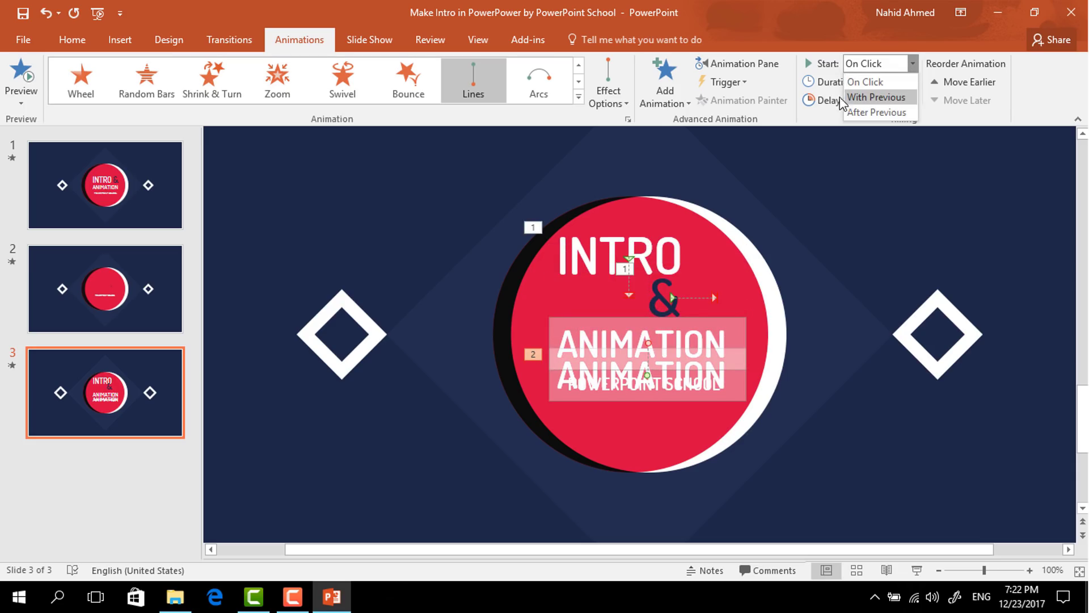
pyautogui.click(876, 112)
pyautogui.click(913, 86)
pyautogui.click(873, 224)
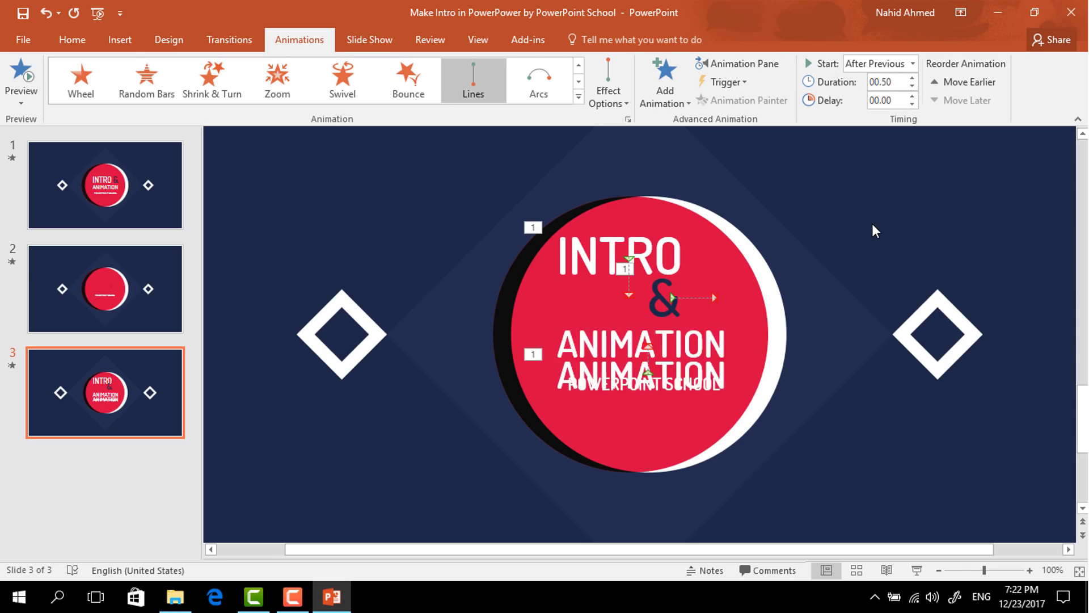
# - Delete the upper duplicate ANIMATION text, undo it, and select the POWERPOINT SCHOOL subtitle
pyautogui.click(728, 335)
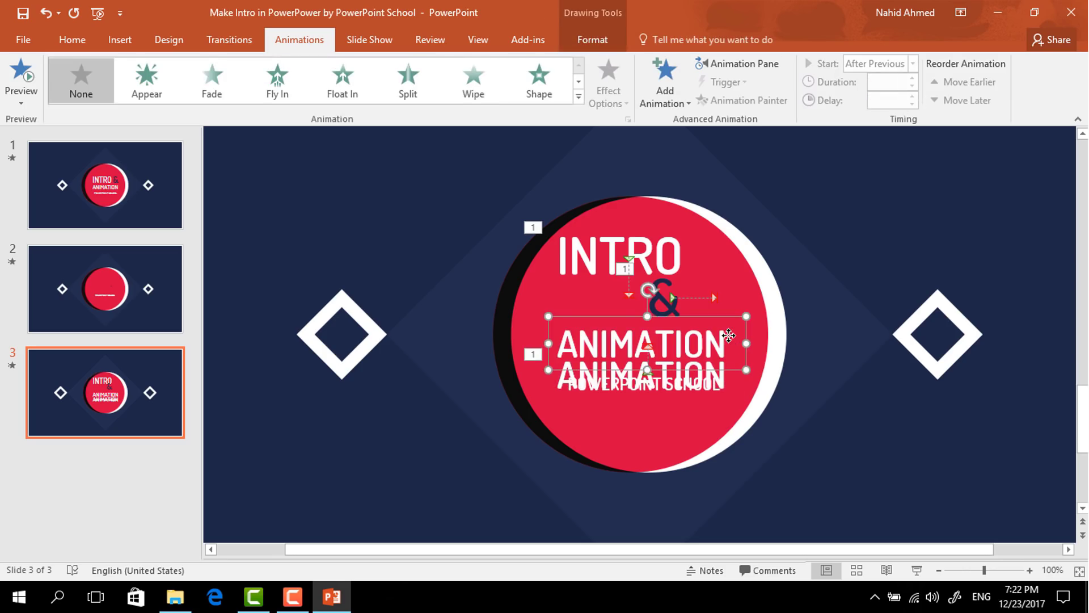
pyautogui.press('Delete')
pyautogui.hotkey('ctrl', 'z')
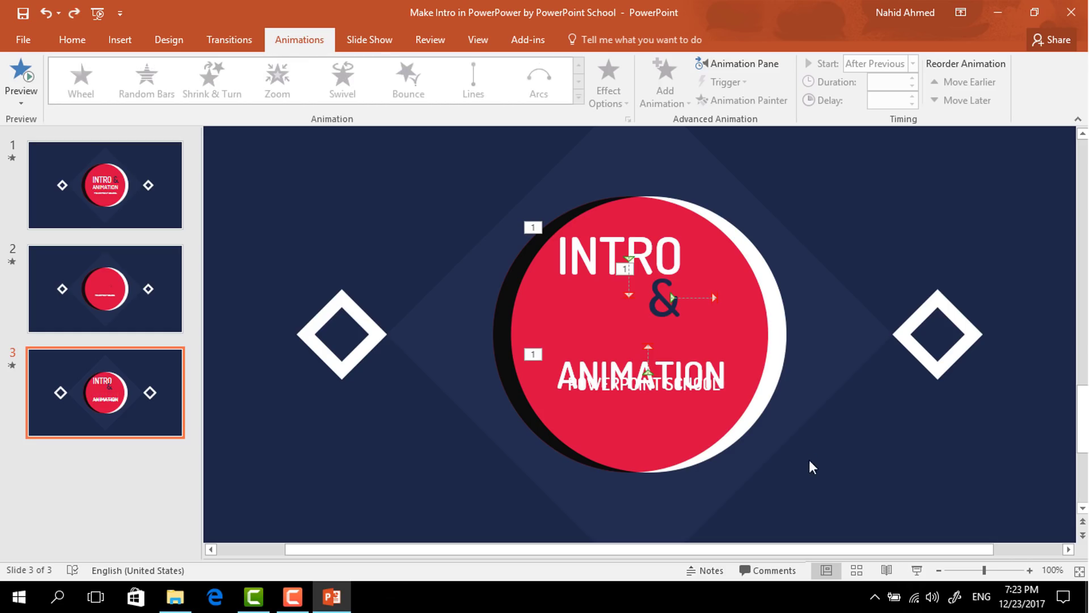
pyautogui.moveTo(806, 455)
pyautogui.mouseDown()
pyautogui.moveTo(639, 416)
pyautogui.moveTo(539, 365)
pyautogui.moveTo(505, 372)
pyautogui.mouseUp()
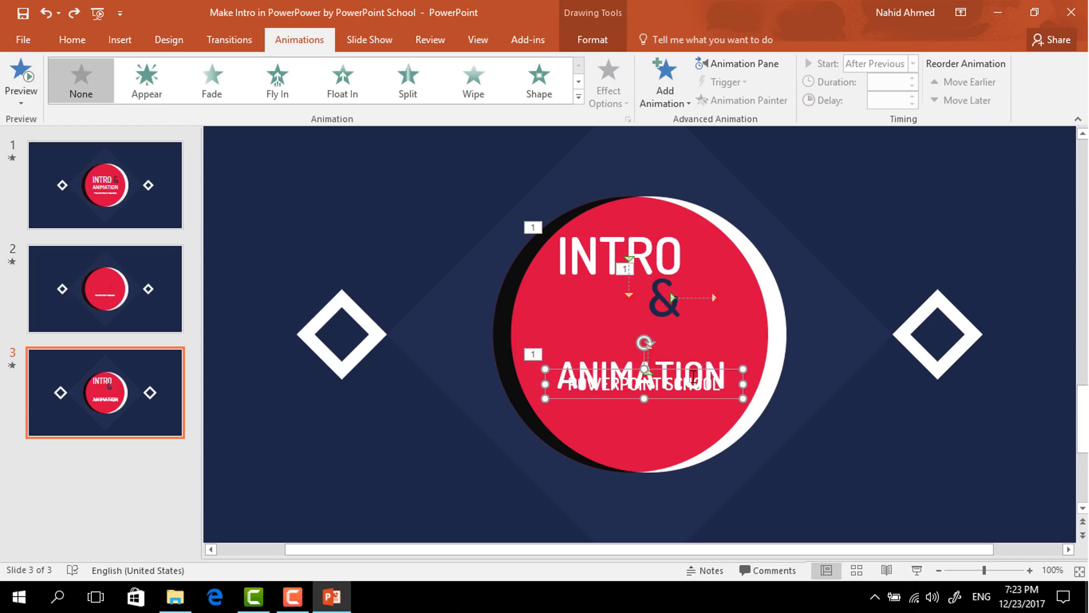
# - Give the POWERPOINT SCHOOL subtitle a Zoom entrance starting After Previous
pyautogui.click(672, 106)
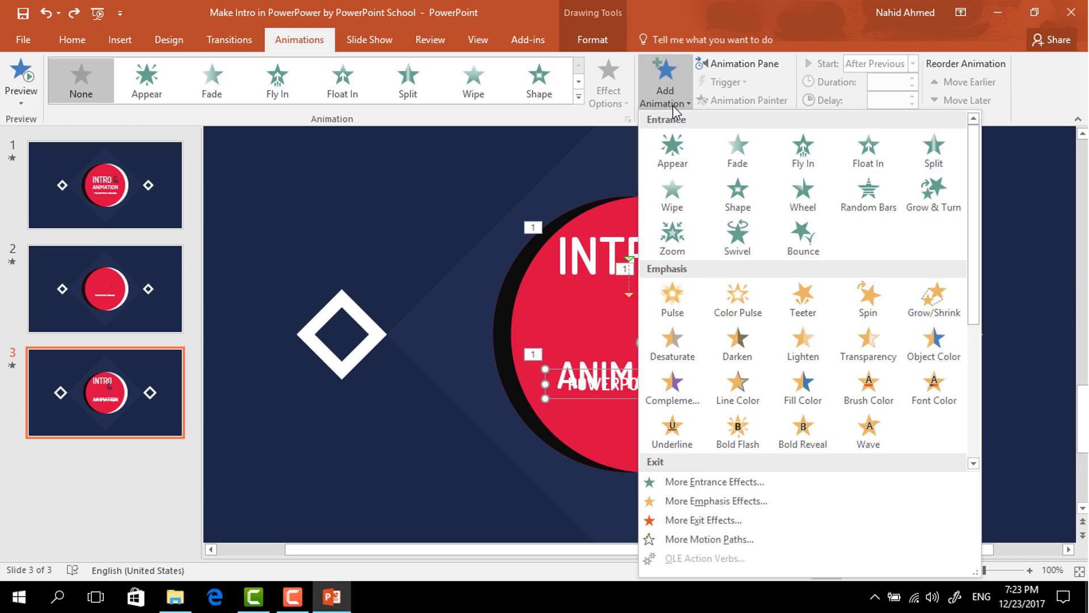
pyautogui.click(679, 250)
pyautogui.click(877, 64)
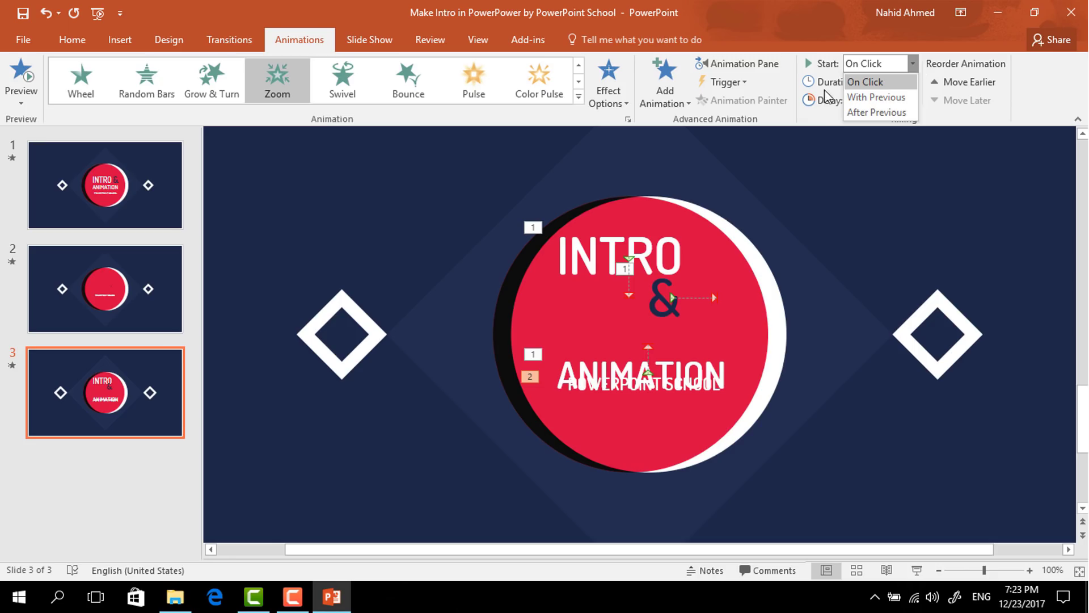
pyautogui.click(864, 113)
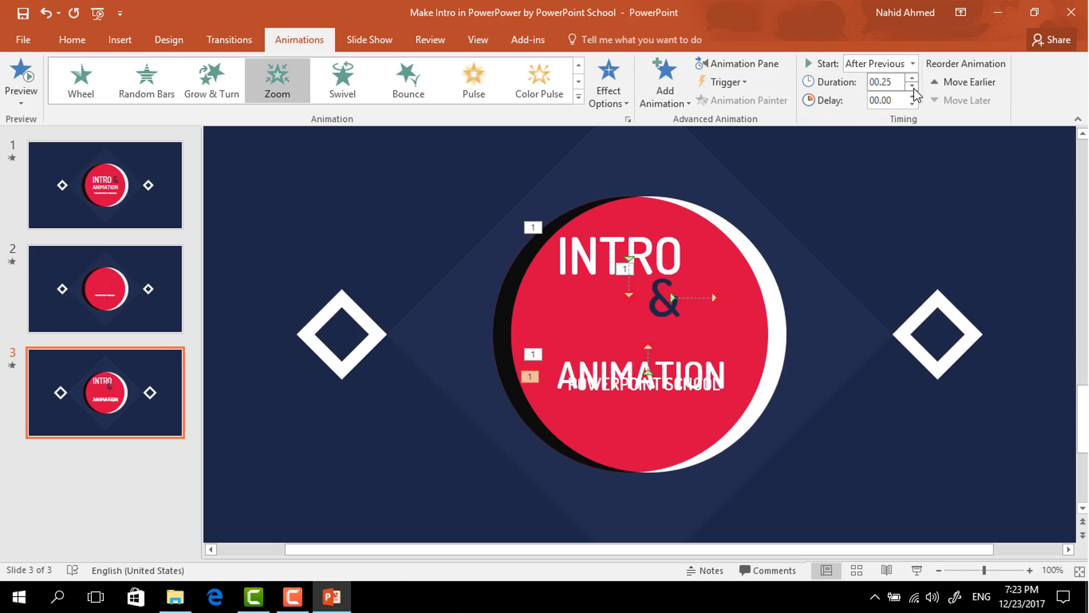
# - Give the right and left white diamonds Zoom entrances starting With Previous
pyautogui.click(935, 330)
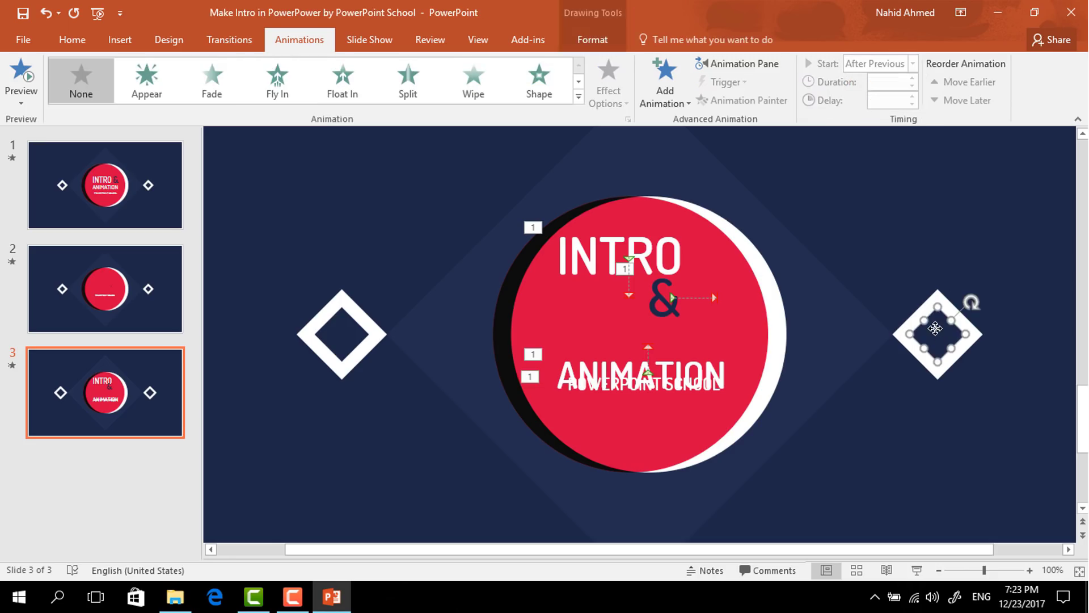
pyautogui.click(673, 94)
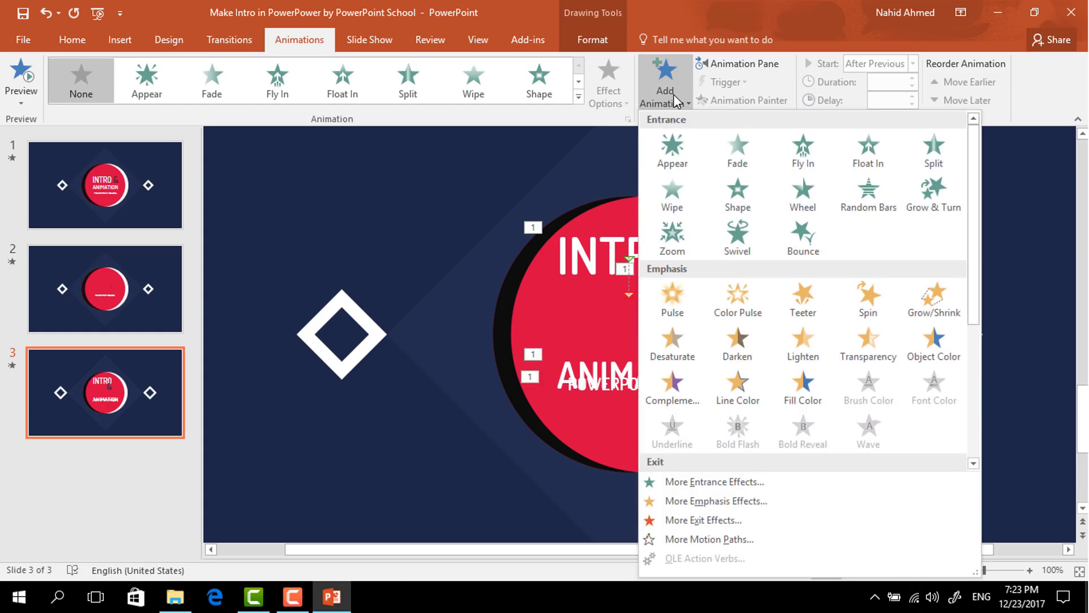
pyautogui.click(681, 244)
pyautogui.click(913, 67)
pyautogui.click(904, 97)
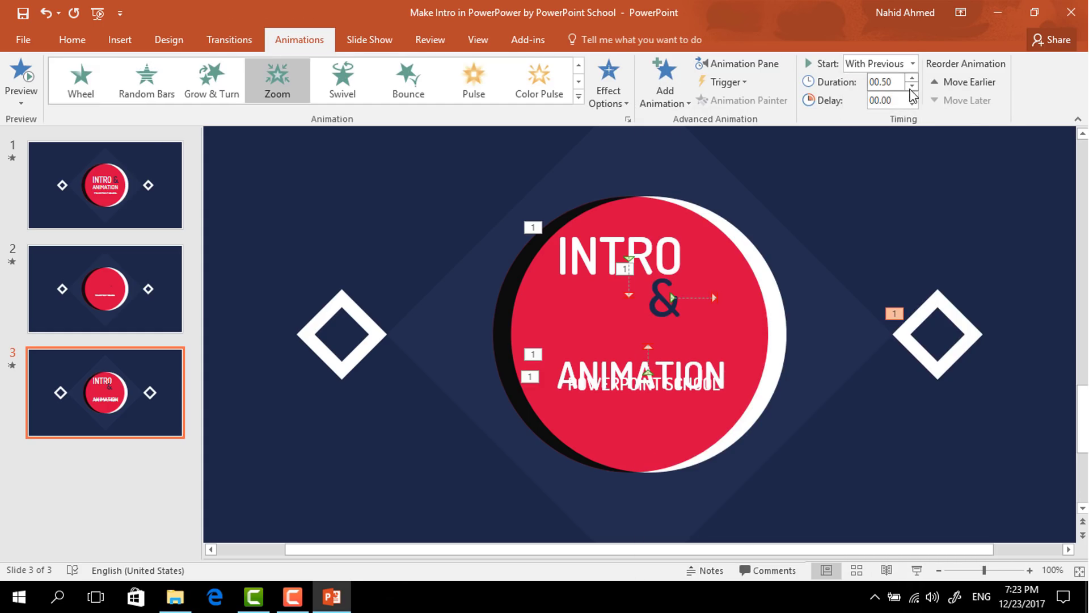
pyautogui.click(334, 328)
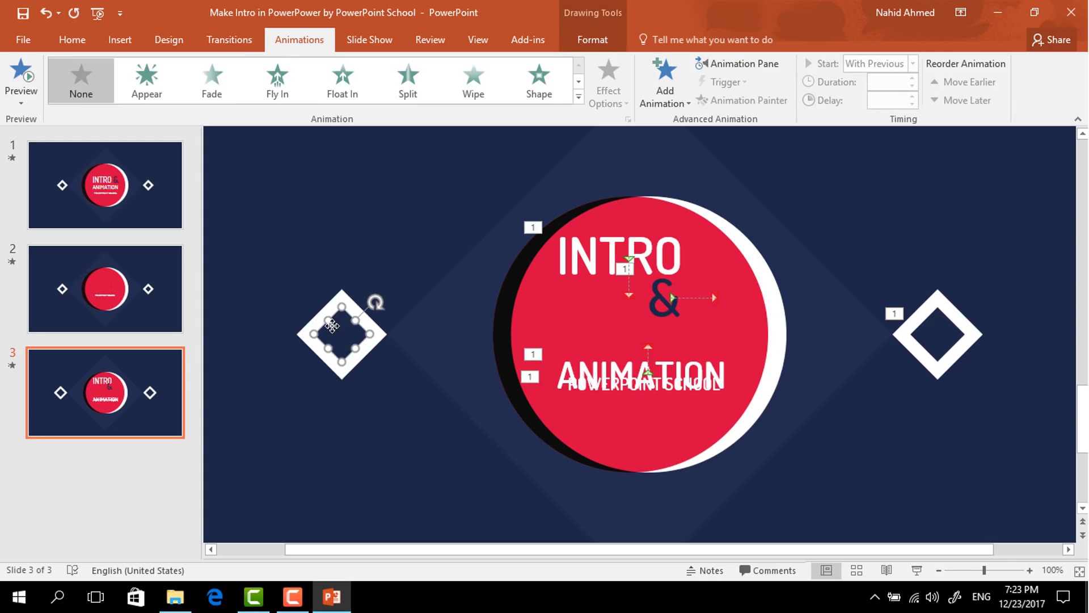
pyautogui.click(668, 93)
pyautogui.click(672, 245)
pyautogui.click(913, 64)
pyautogui.click(911, 96)
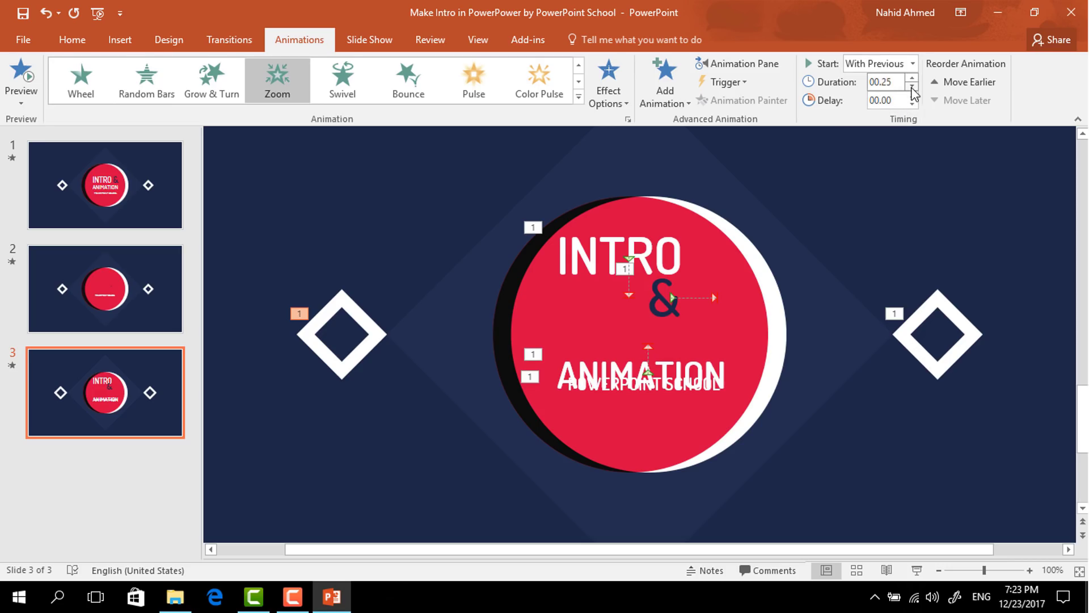
pyautogui.click(888, 158)
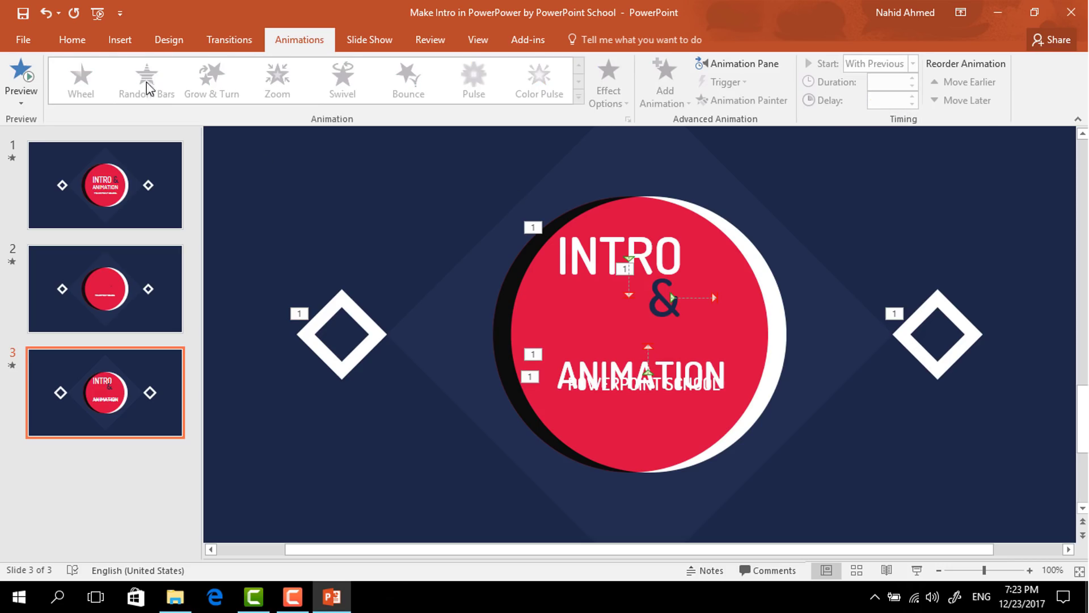
pyautogui.click(84, 45)
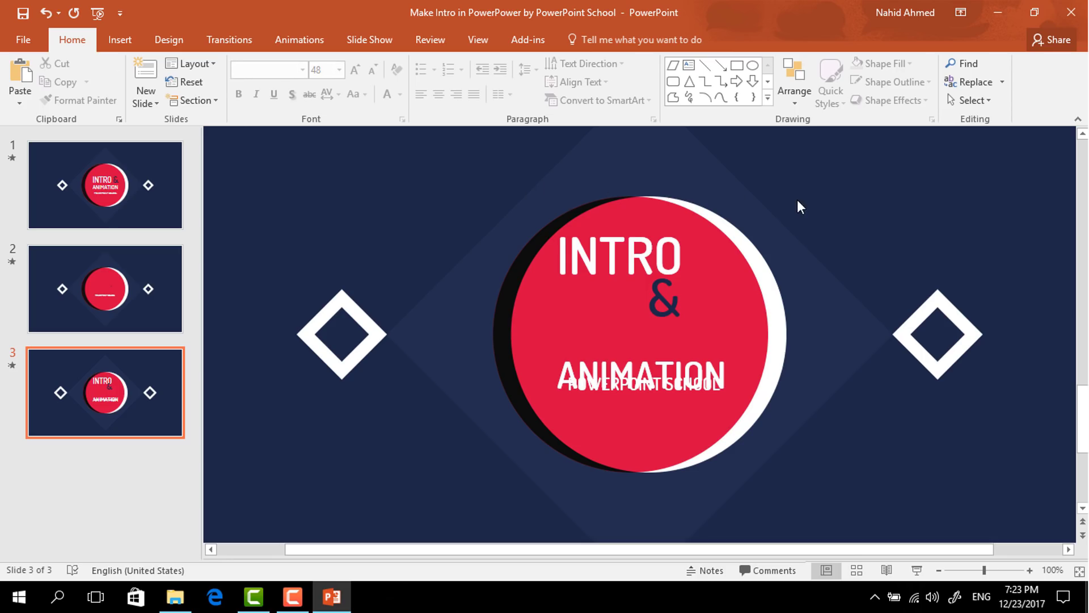
# - Draw a small square over the ampersand and set it to No Fill and No Outline
pyautogui.click(737, 65)
pyautogui.moveTo(640, 278); pyautogui.dragTo(684, 322)
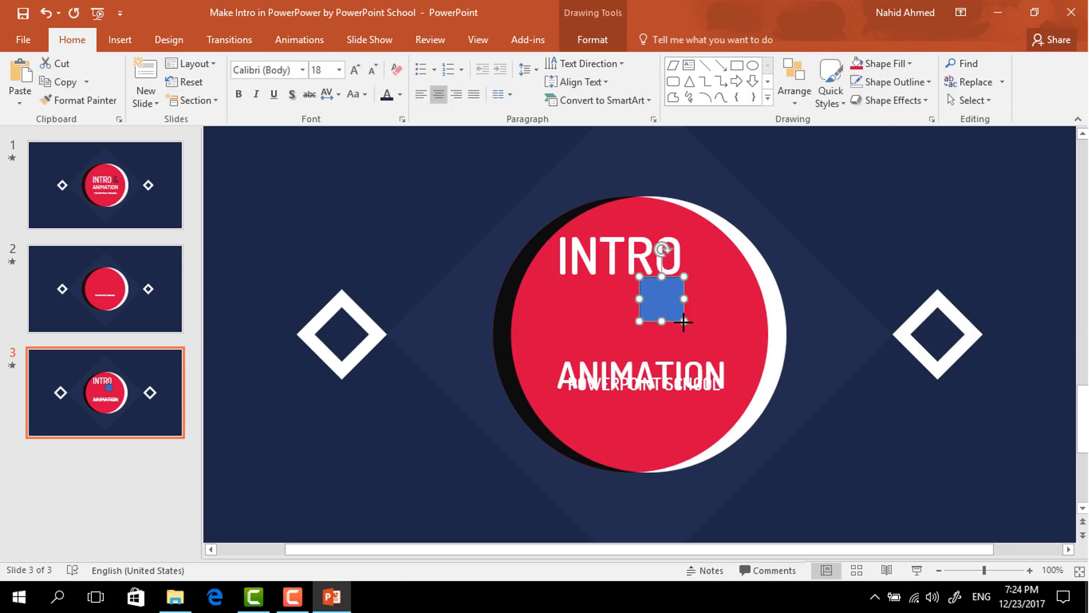
pyautogui.click(605, 46)
pyautogui.click(410, 62)
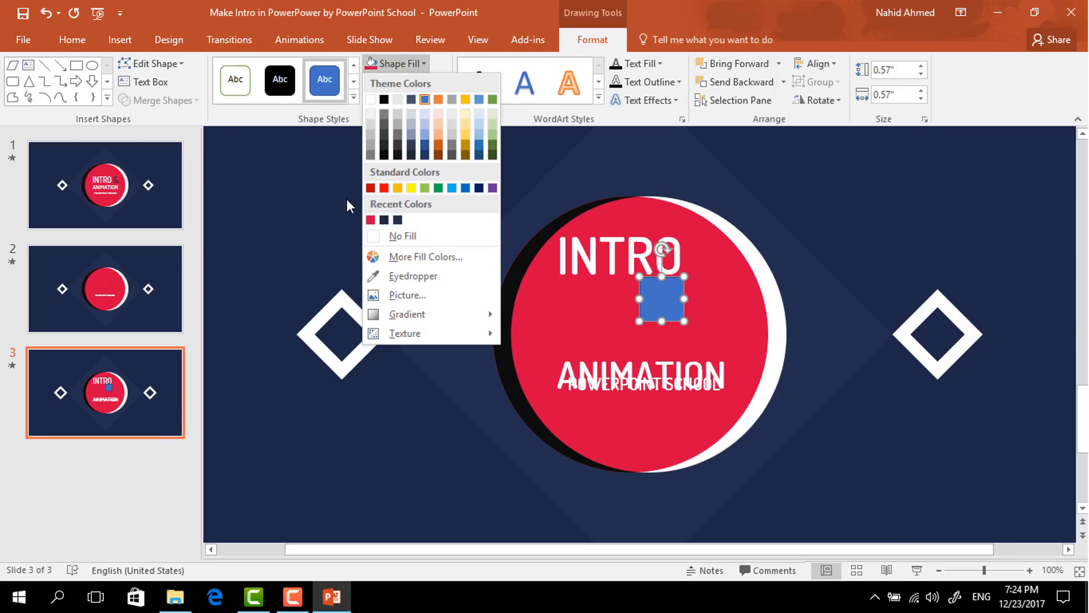
pyautogui.click(377, 235)
pyautogui.click(437, 83)
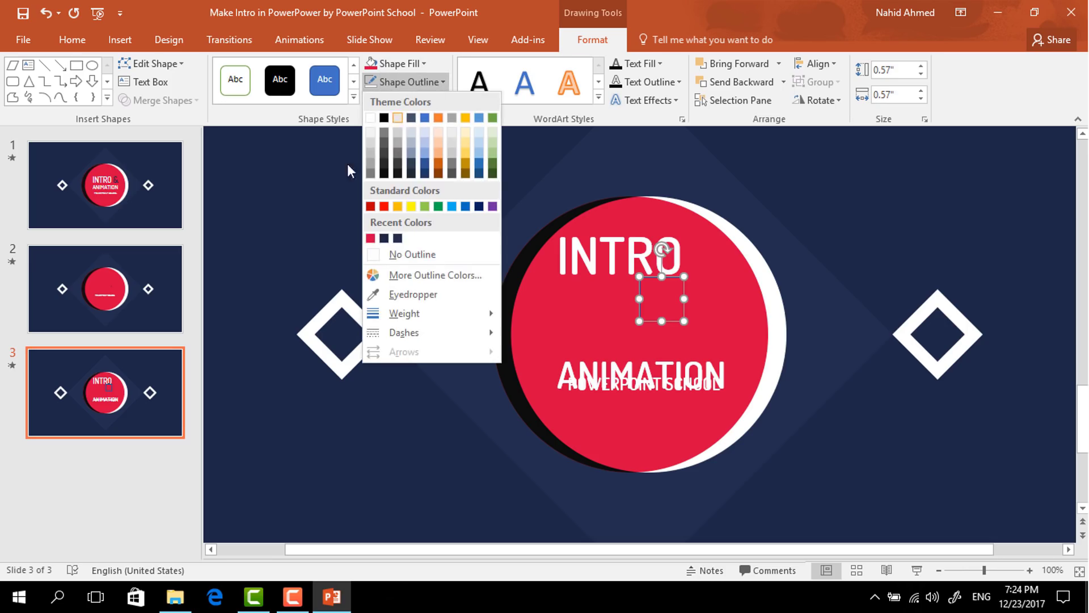
pyautogui.click(406, 254)
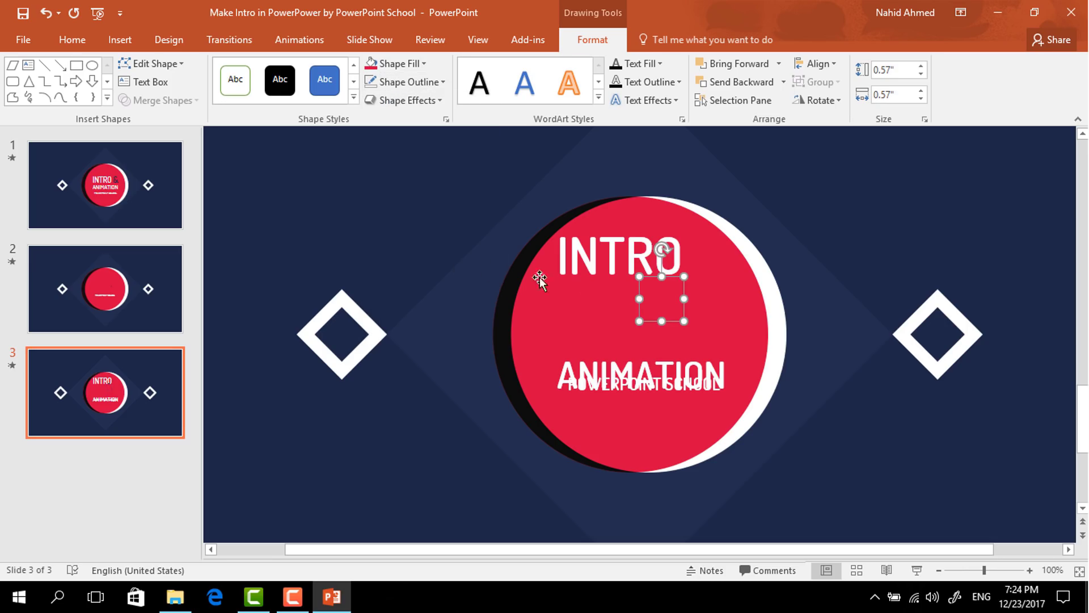
# - Open and dismiss the INTRO text box's context menu, undo, and reselect the hidden square
pyautogui.click(692, 248)
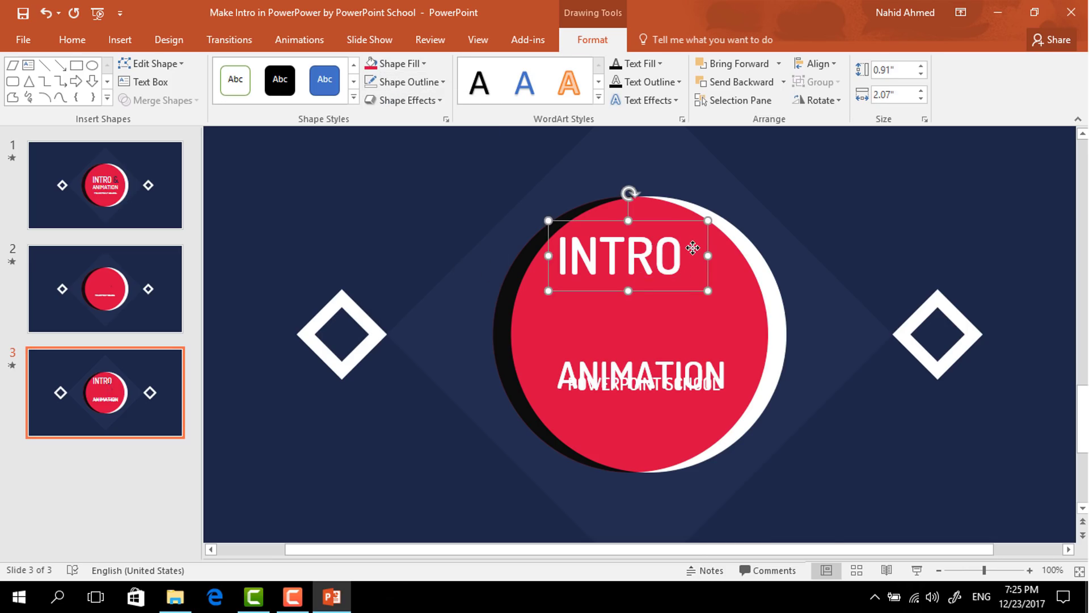
pyautogui.rightClick(693, 248)
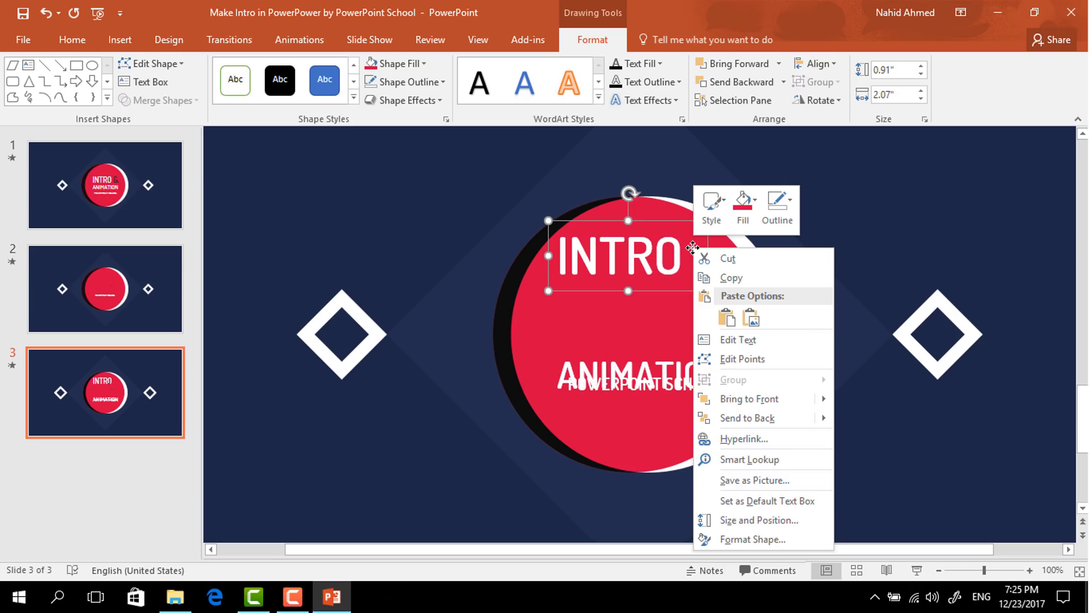
pyautogui.click(726, 399)
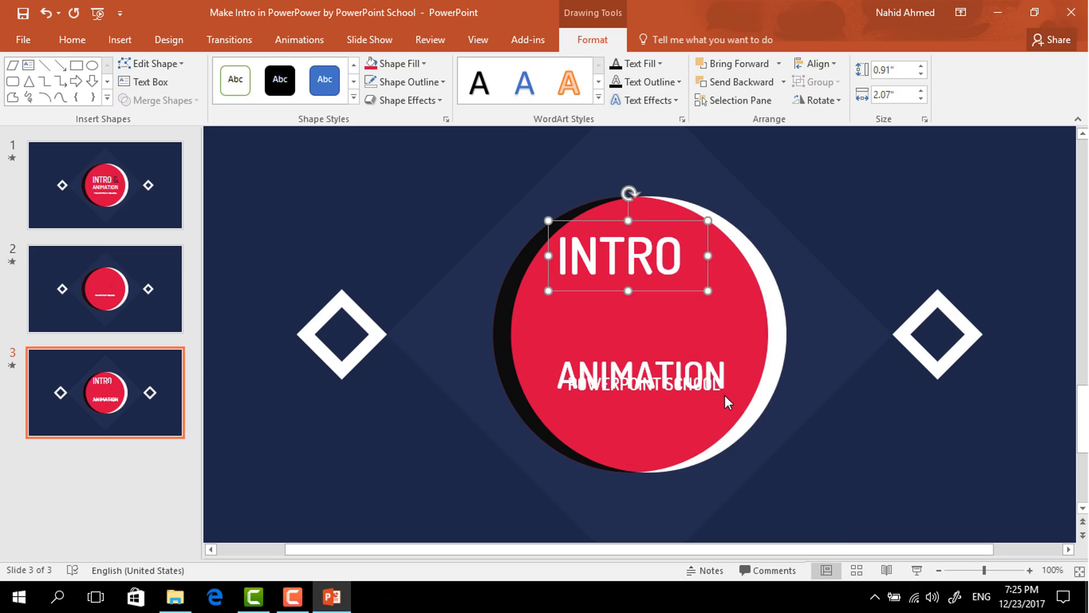
pyautogui.hotkey('ctrl', 'z')
pyautogui.click(657, 308)
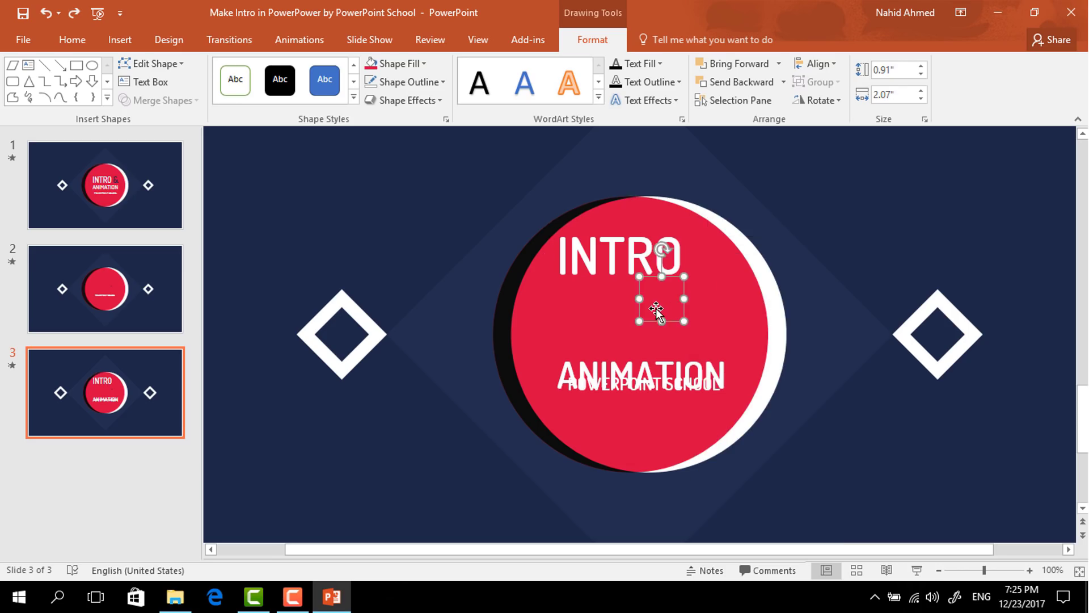
# - Move and widen the covering shape over the lower text, then select and right-click the lower objects
pyautogui.moveTo(656, 308); pyautogui.dragTo(685, 252)
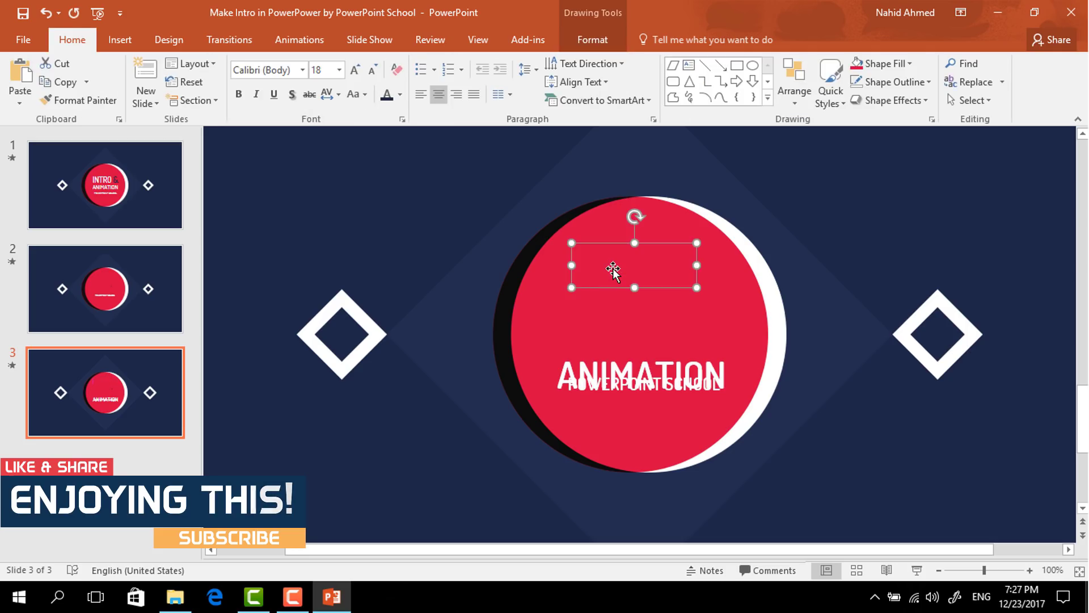
pyautogui.moveTo(613, 268); pyautogui.dragTo(591, 372)
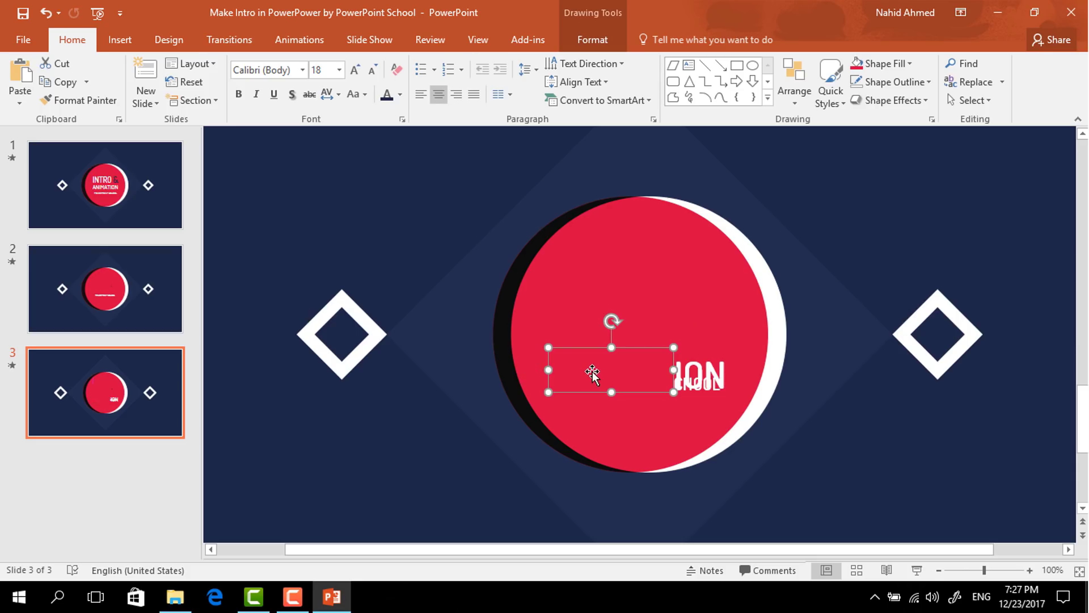
pyautogui.moveTo(674, 347); pyautogui.dragTo(734, 359)
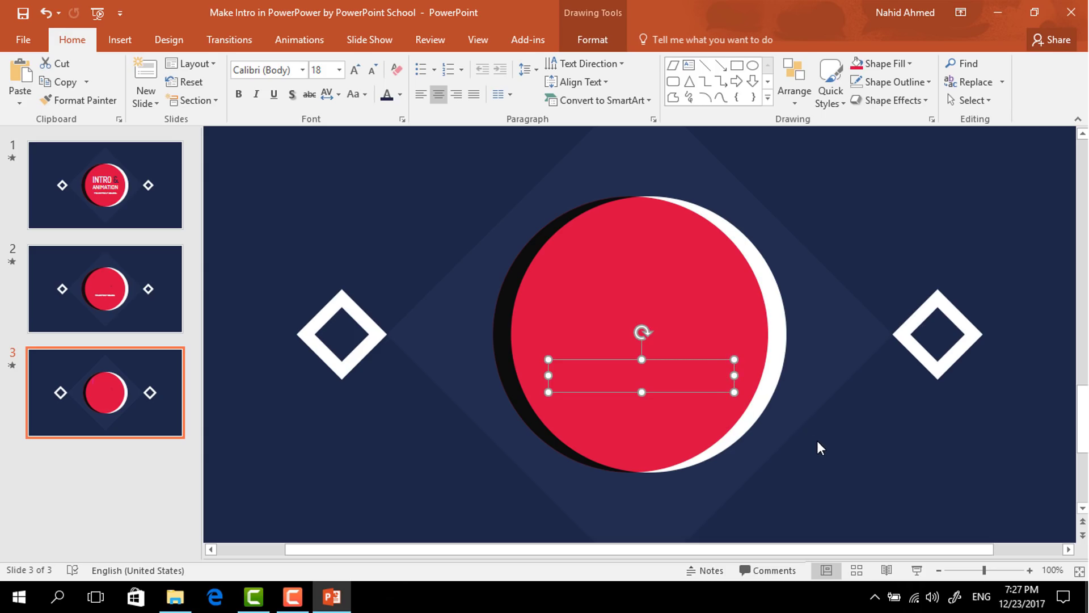
pyautogui.moveTo(846, 468)
pyautogui.mouseDown()
pyautogui.moveTo(619, 359)
pyautogui.moveTo(555, 342)
pyautogui.moveTo(501, 362)
pyautogui.mouseUp()
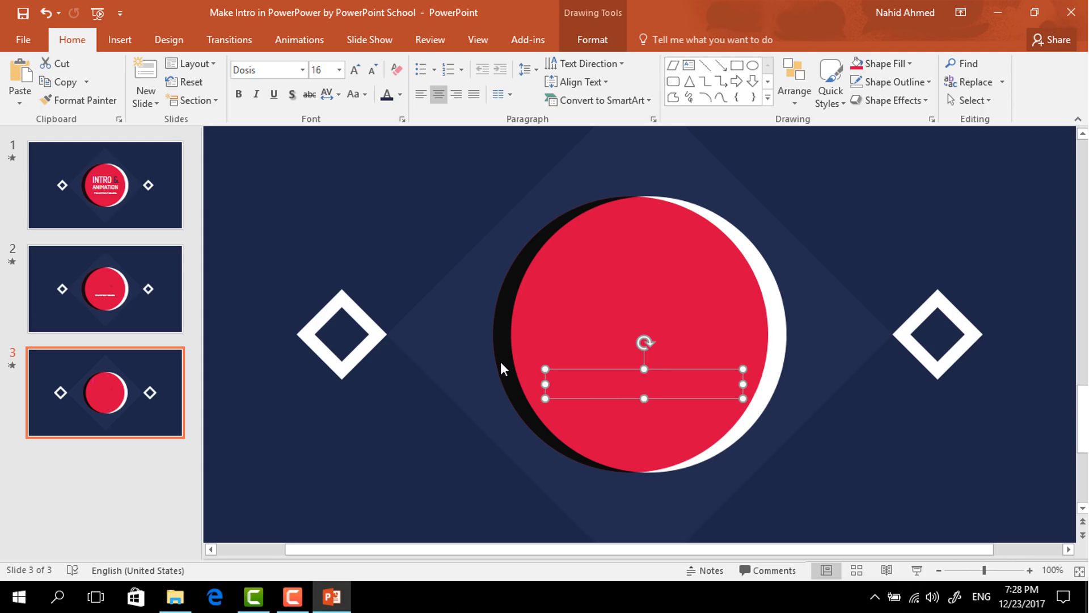
pyautogui.rightClick(647, 369)
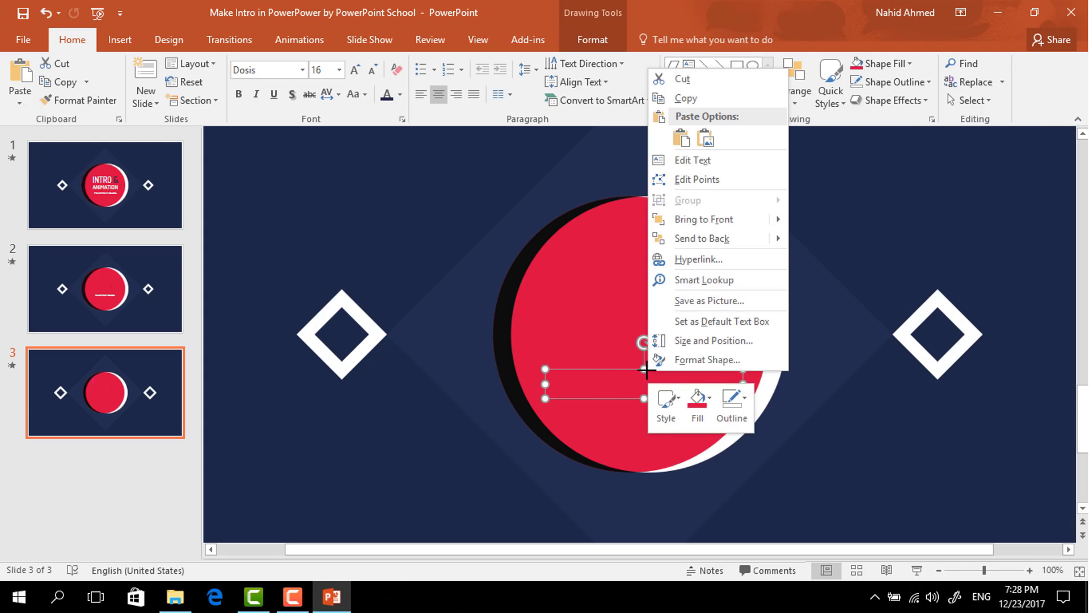